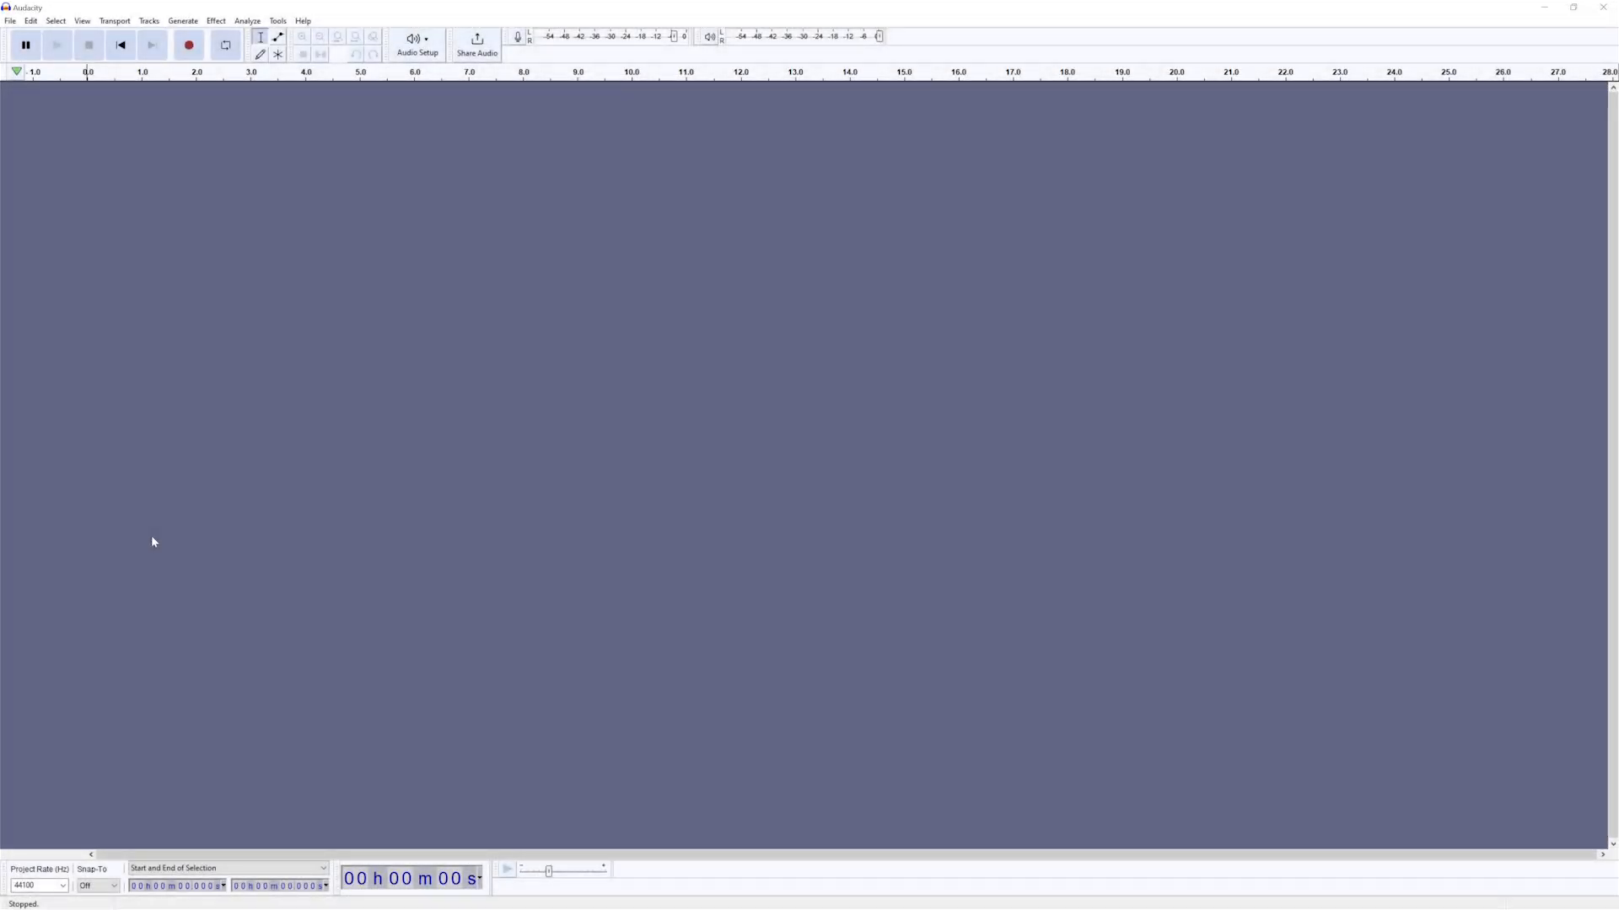
Open the program's About information and view its build details.
{"action": "left_click", "coordinate": [303, 20]}
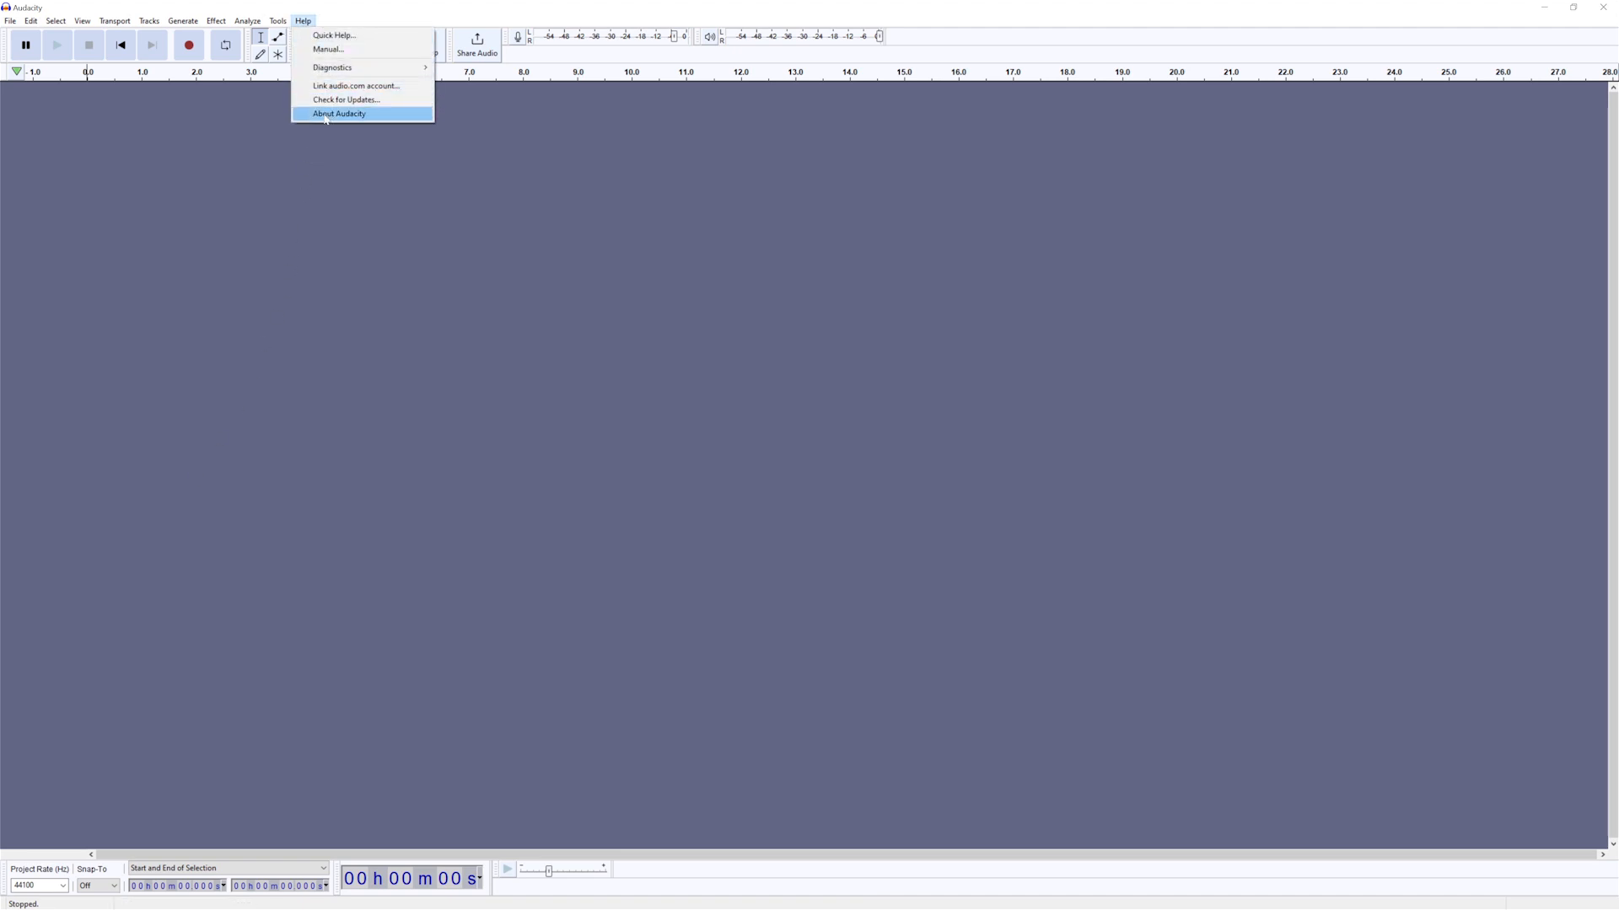
{"action": "left_click", "coordinate": [326, 116]}
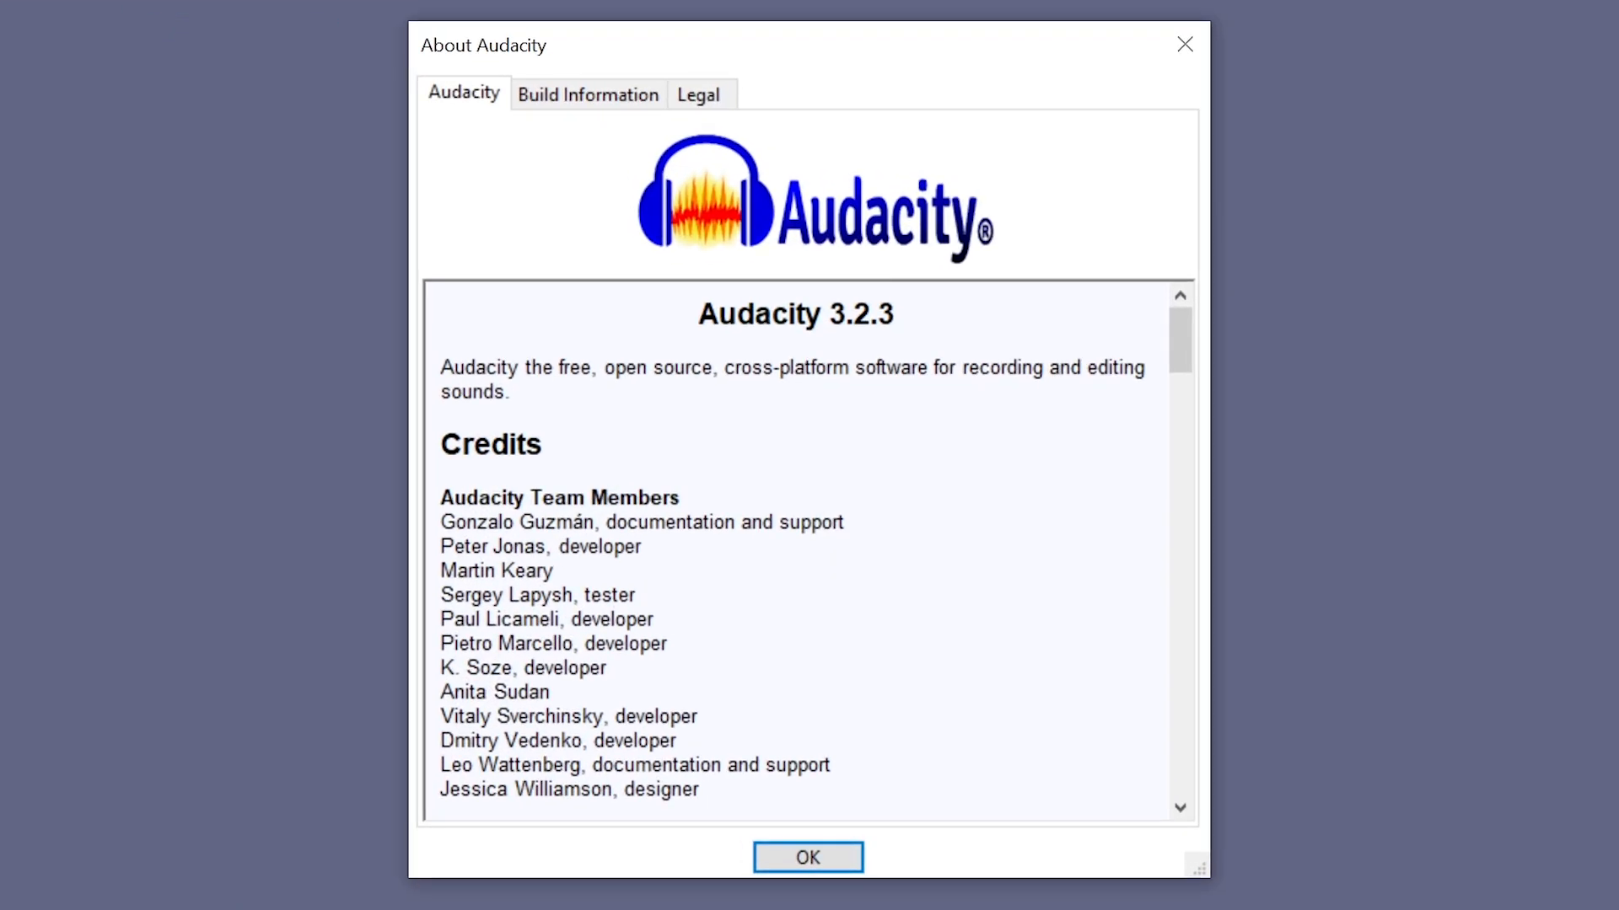
{"action": "left_click", "coordinate": [561, 101]}
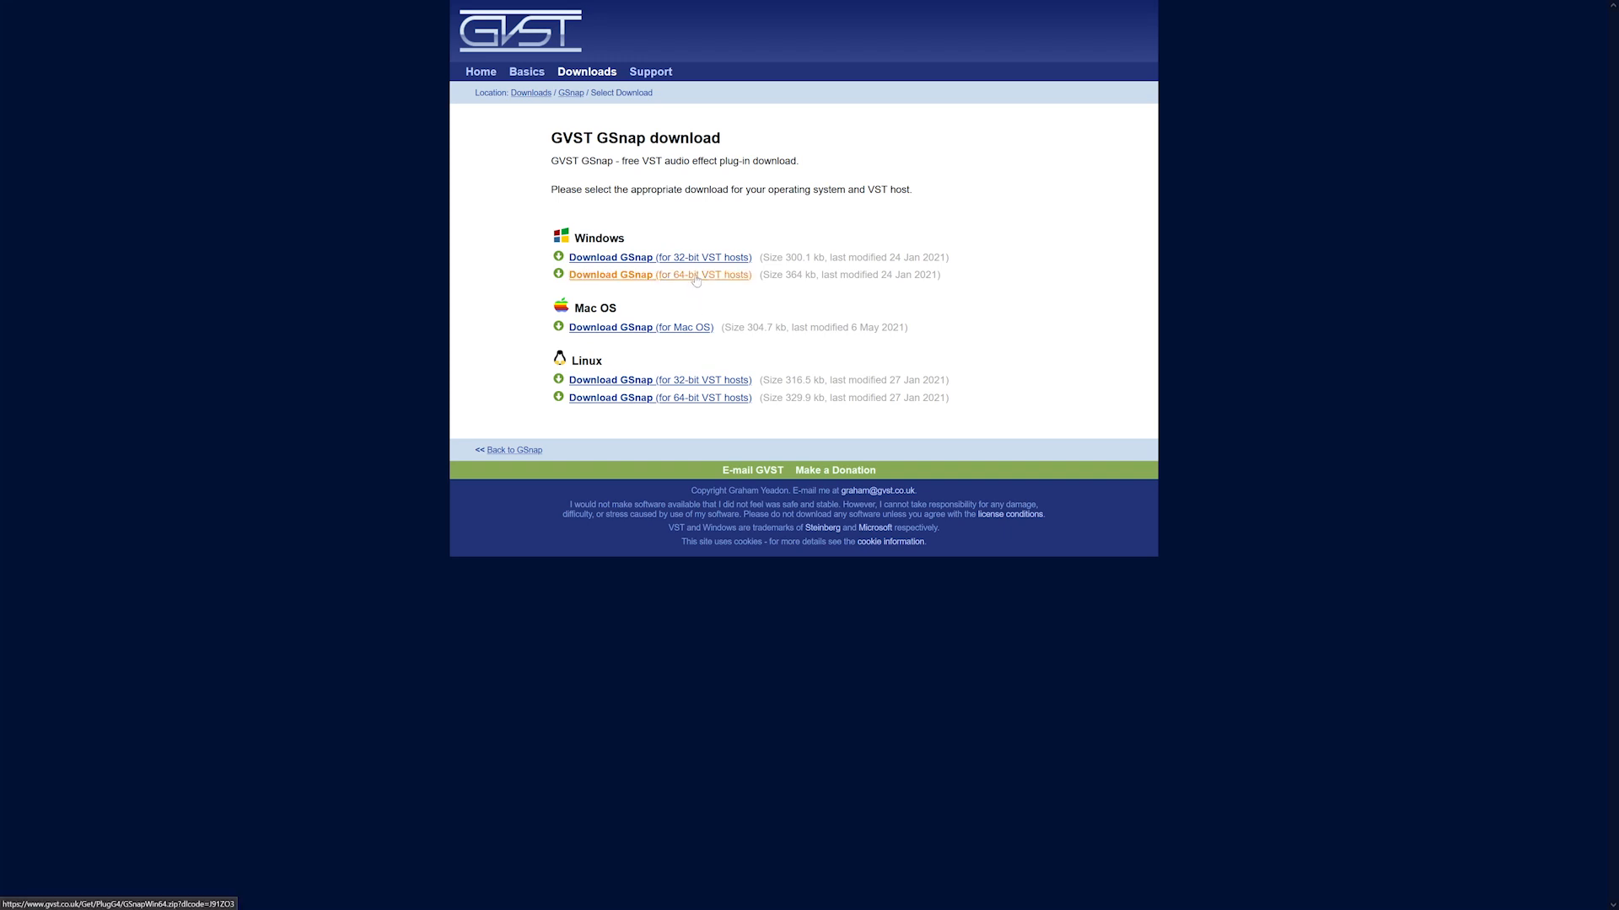
Download GSnap for 64-bit VST hosts on Windows and copy GSnap.dll from the extracted GSnapWin64 folder.
{"action": "left_click", "coordinate": [696, 280]}
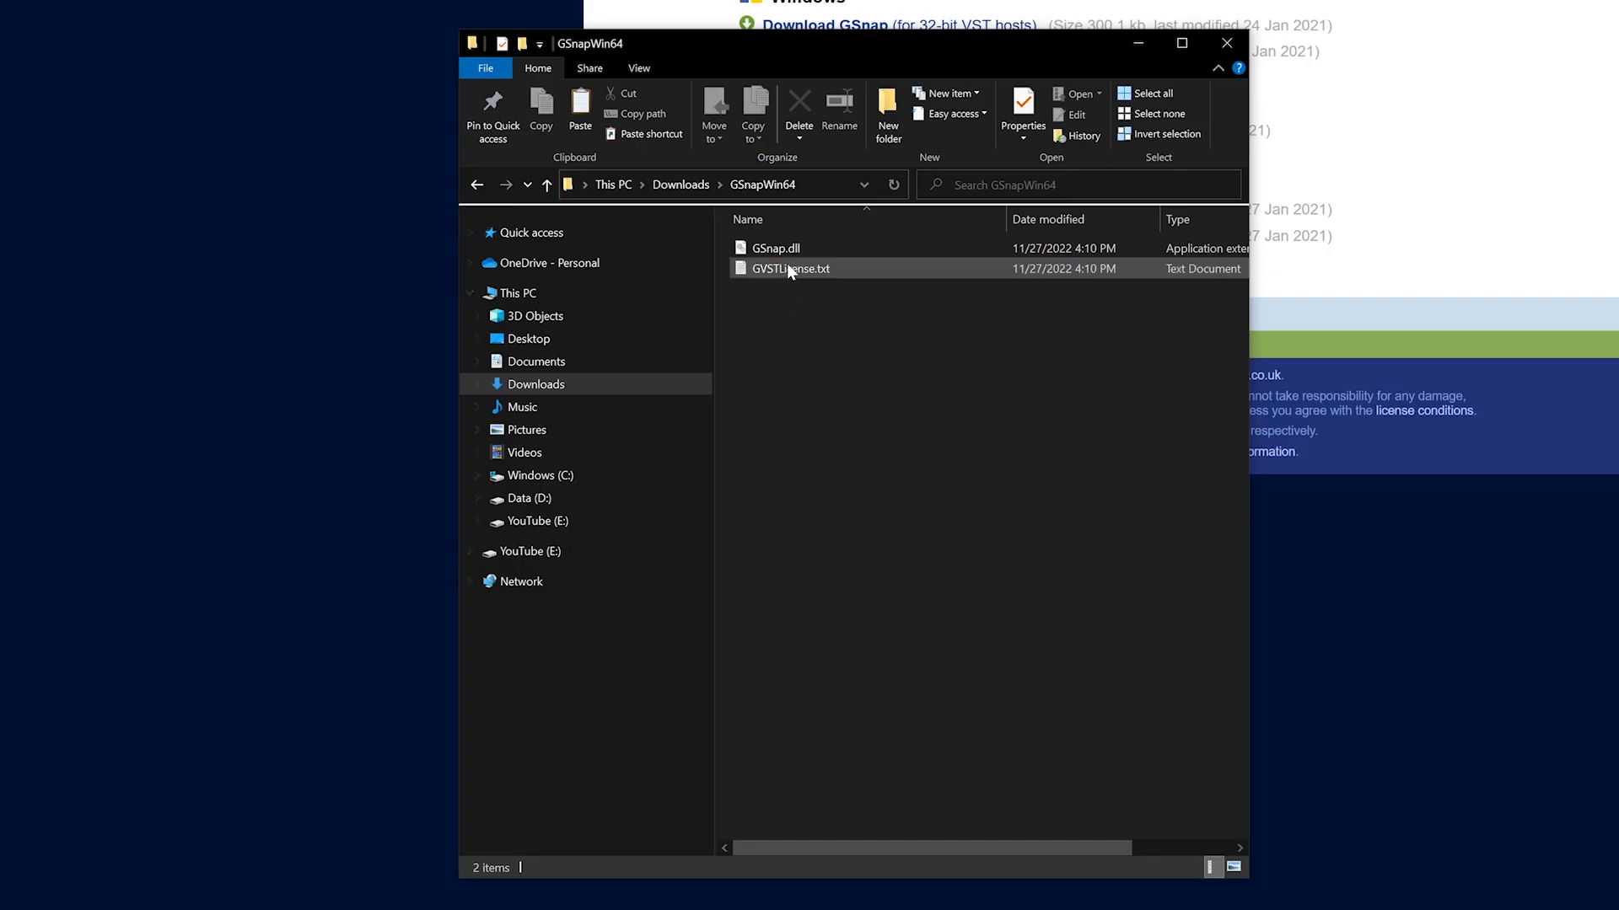
{"action": "left_click", "coordinate": [786, 249]}
{"action": "right_click", "coordinate": [786, 250]}
{"action": "key", "text": "Escape"}
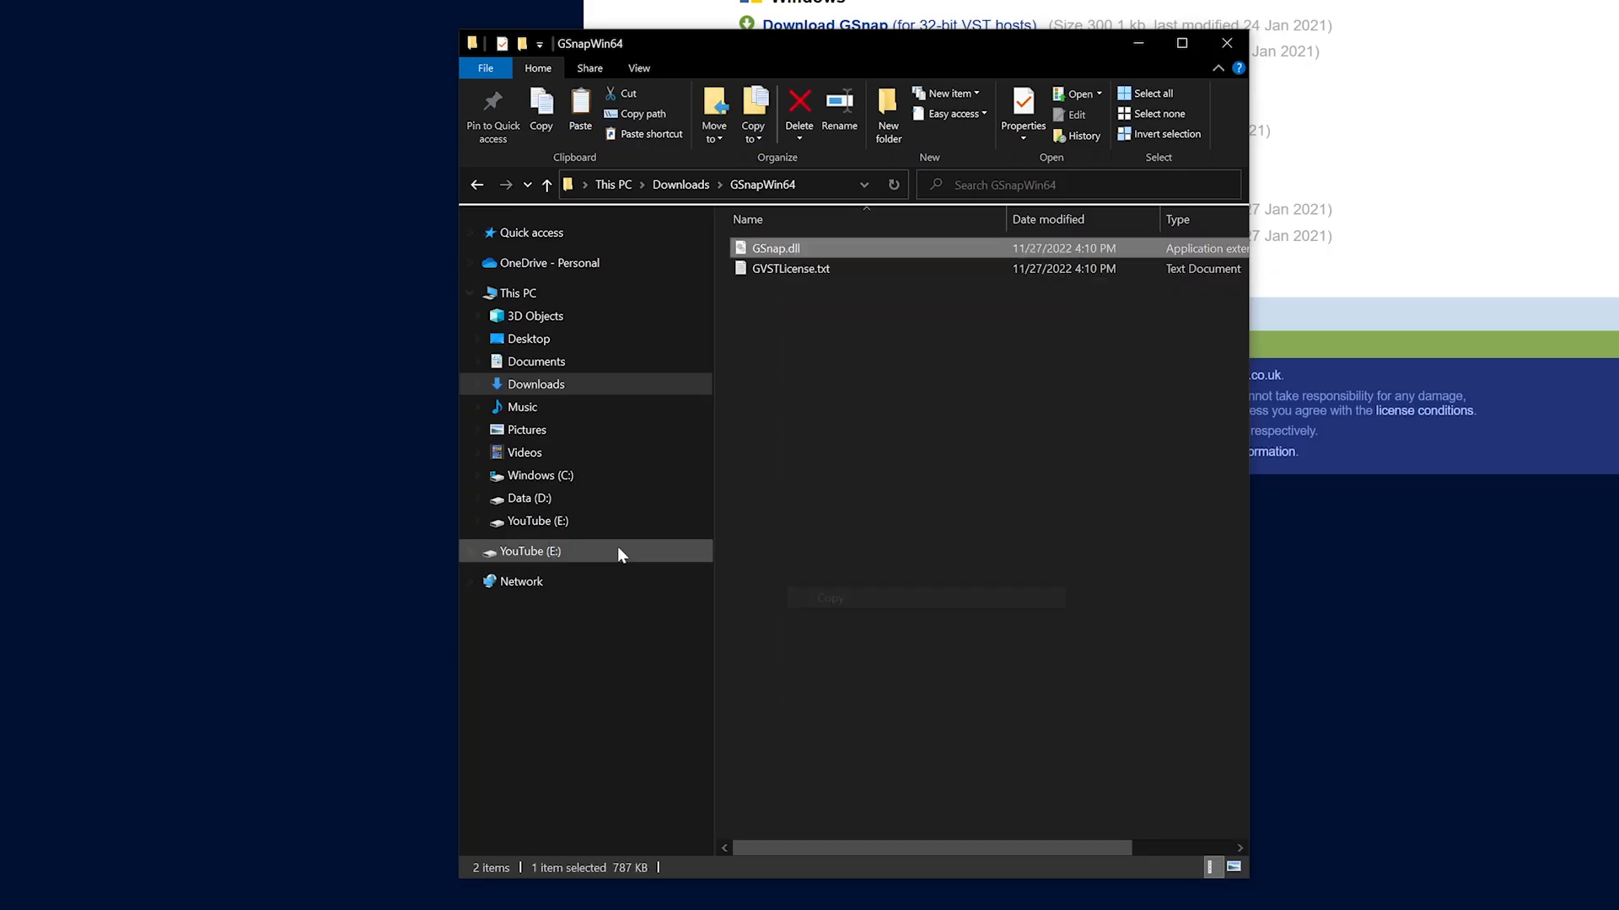
Paste GSnap.dll into C:\Program Files\Audacity\Plug-Ins, granting the administrator permission for the copy.
{"action": "left_click", "coordinate": [705, 475]}
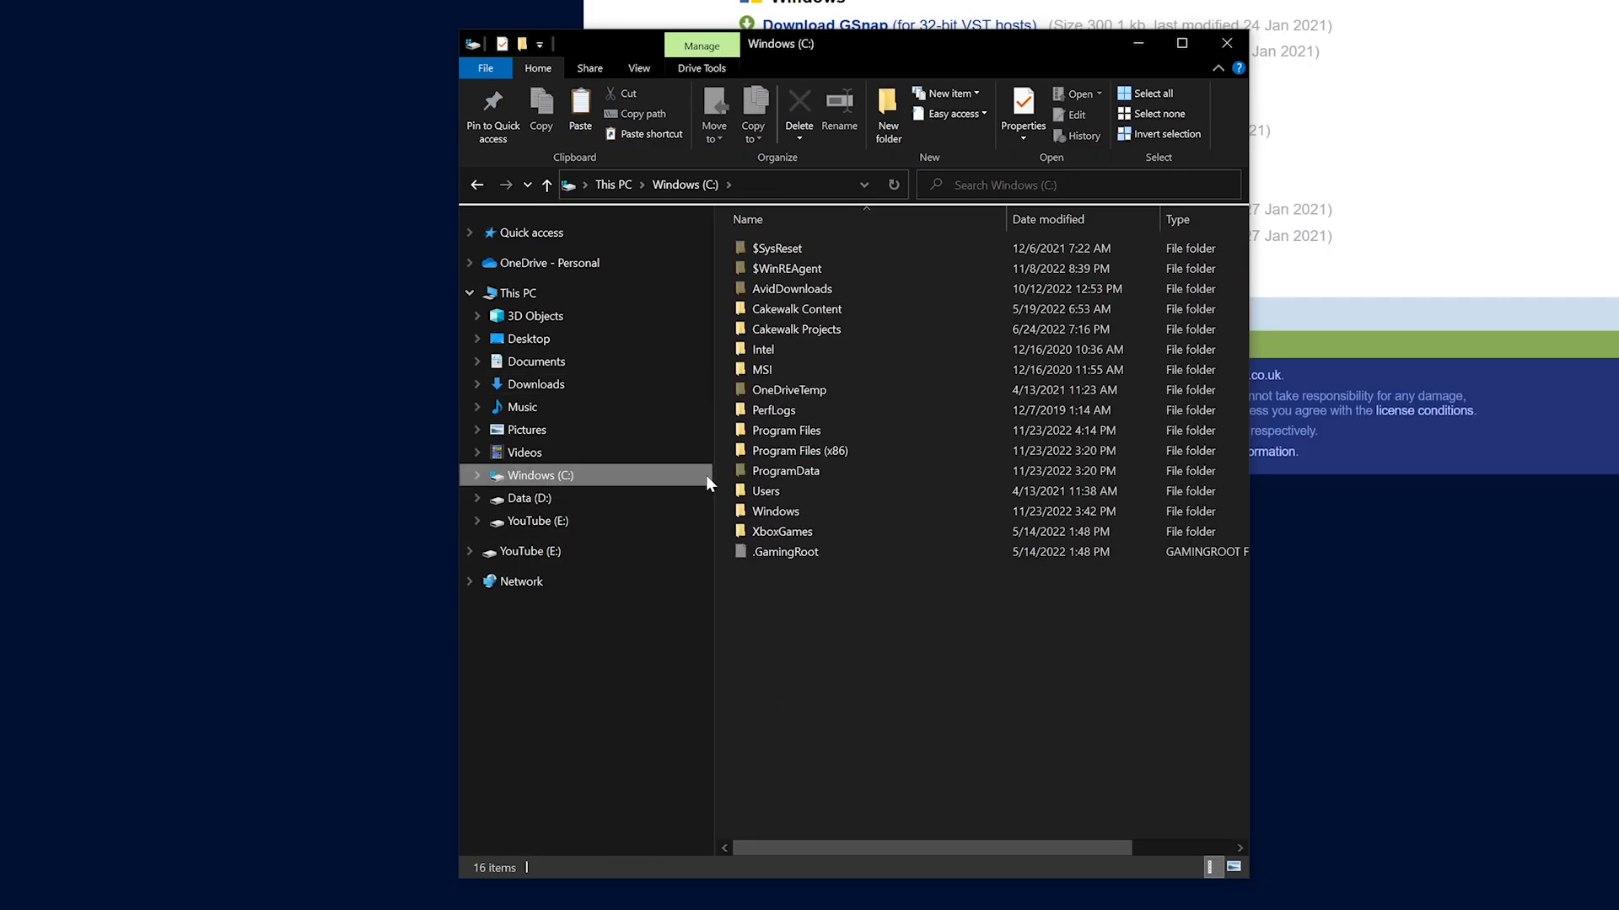
{"action": "double_click", "coordinate": [797, 437]}
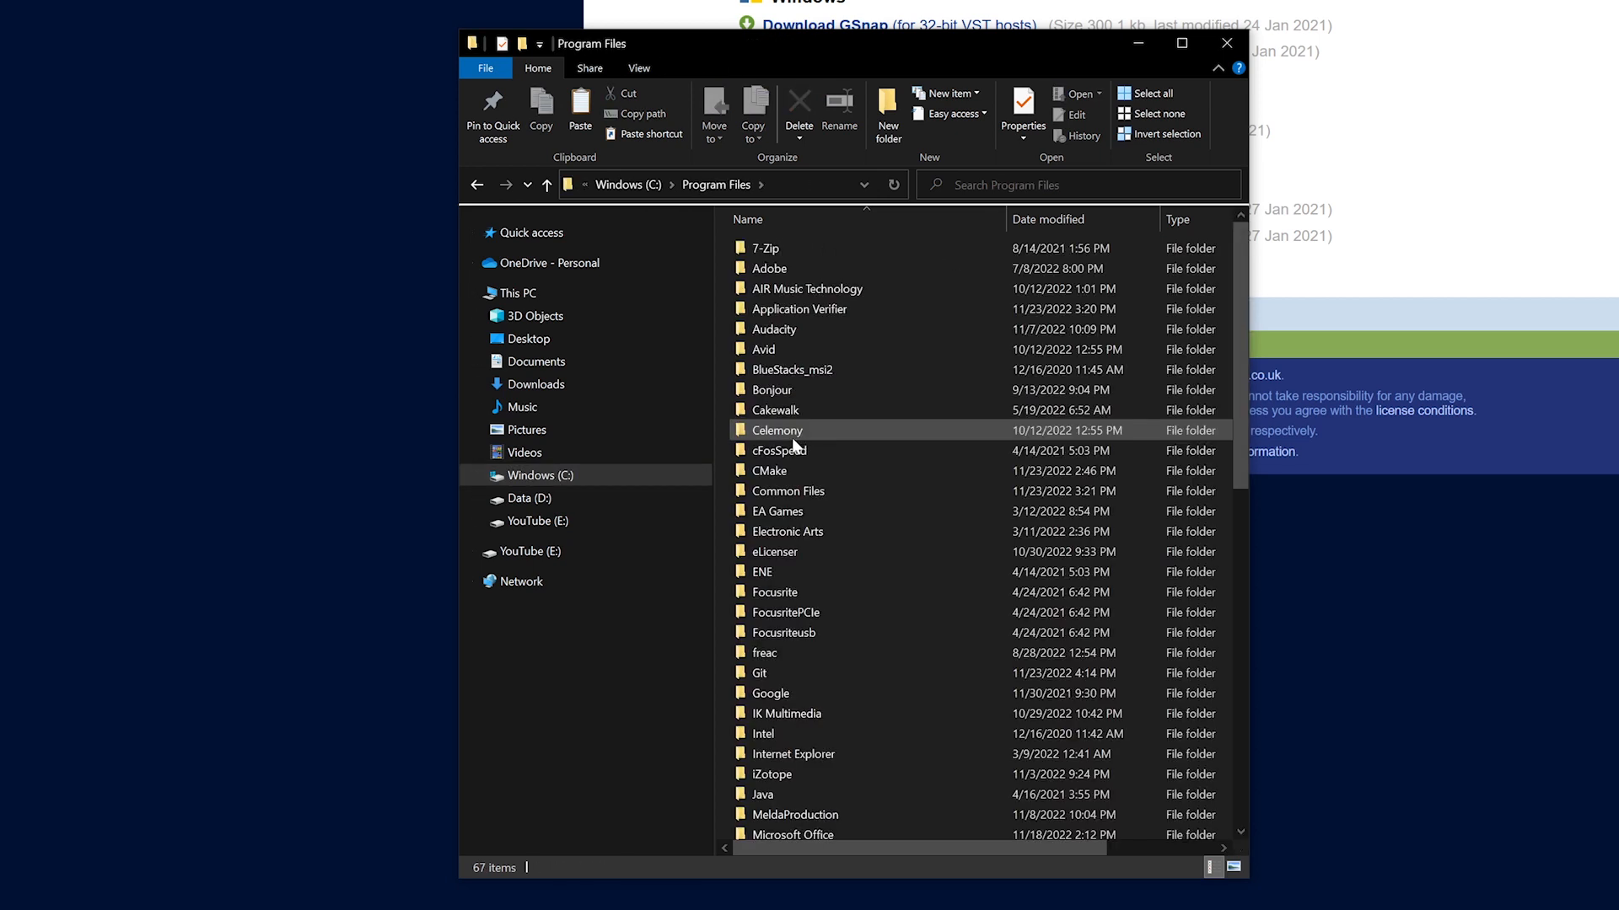
{"action": "double_click", "coordinate": [789, 334]}
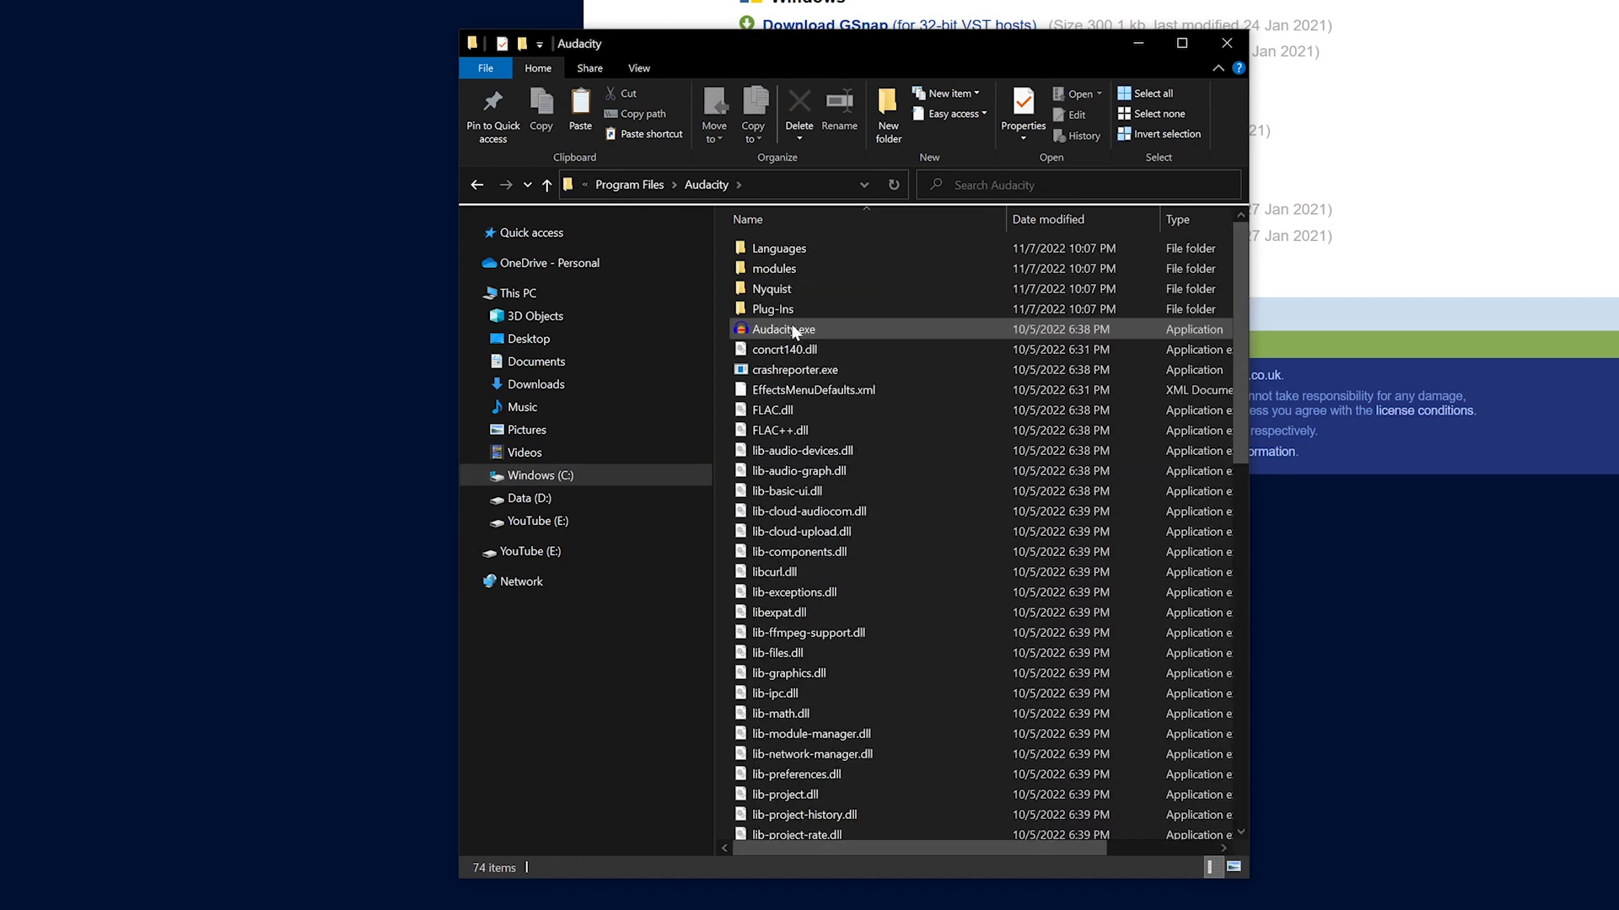
{"action": "double_click", "coordinate": [794, 310]}
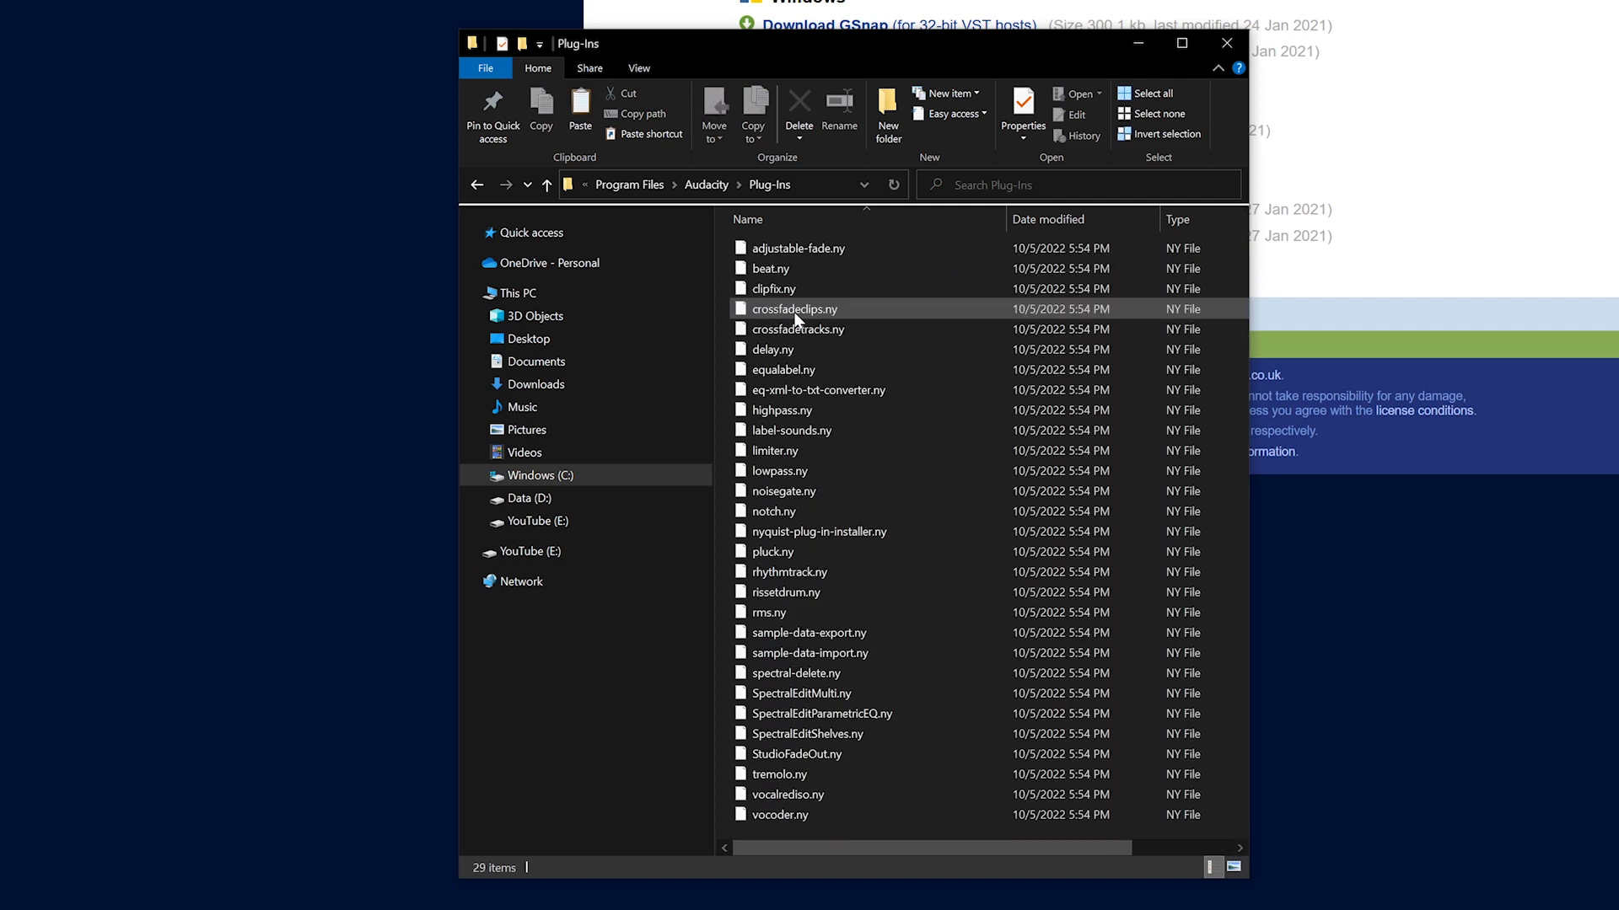
{"action": "right_click", "coordinate": [725, 336]}
{"action": "left_click", "coordinate": [780, 469]}
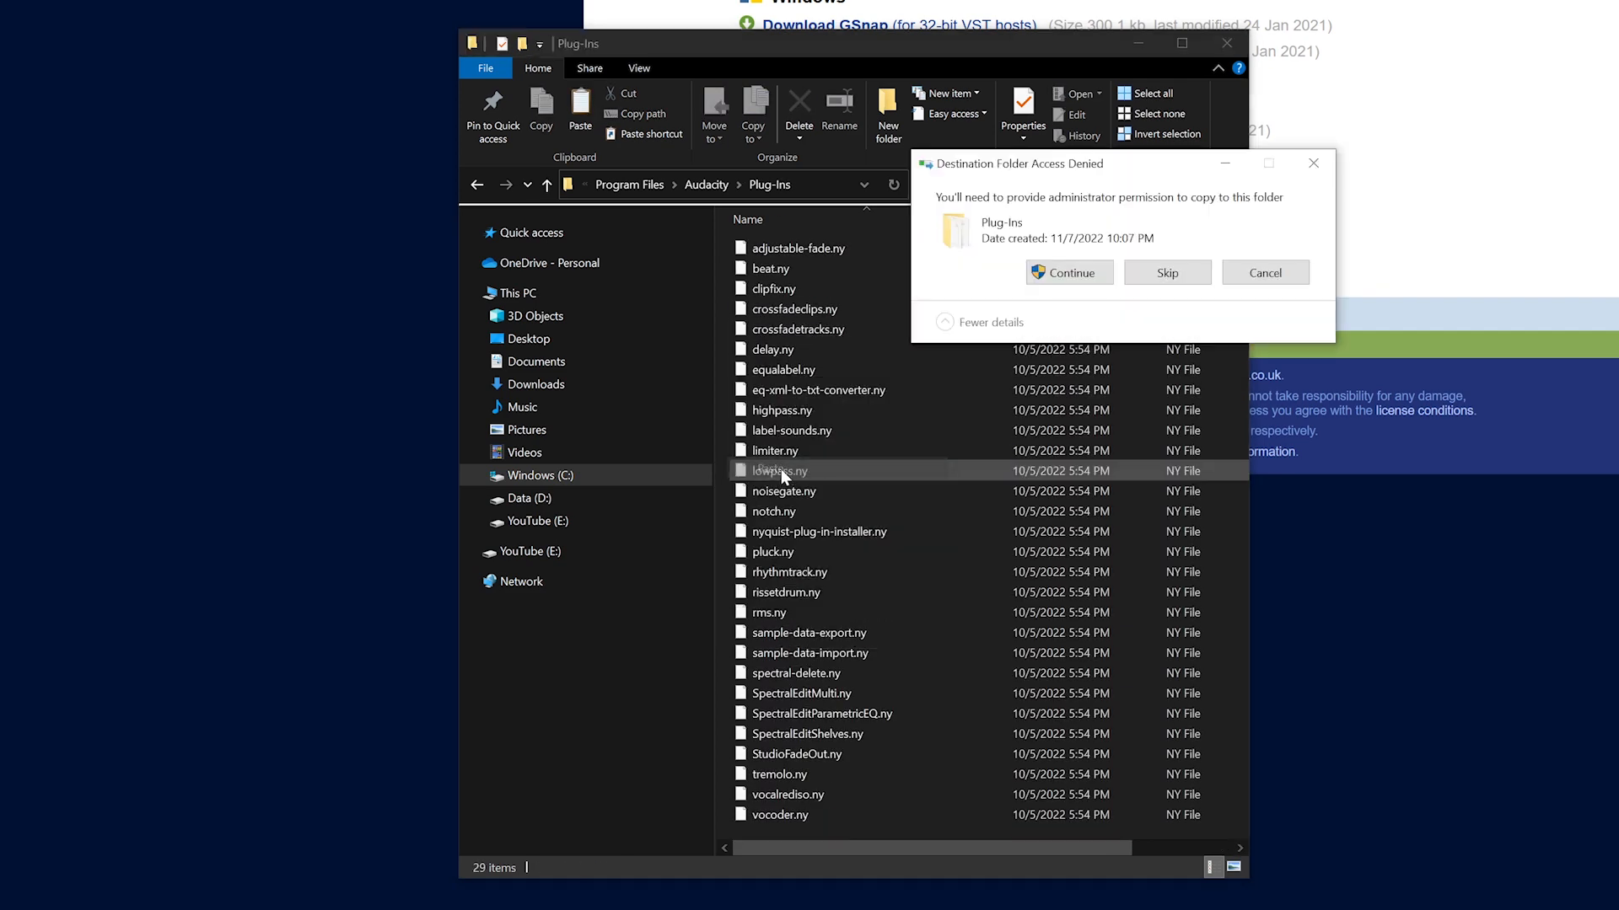
{"action": "left_click", "coordinate": [1094, 276]}
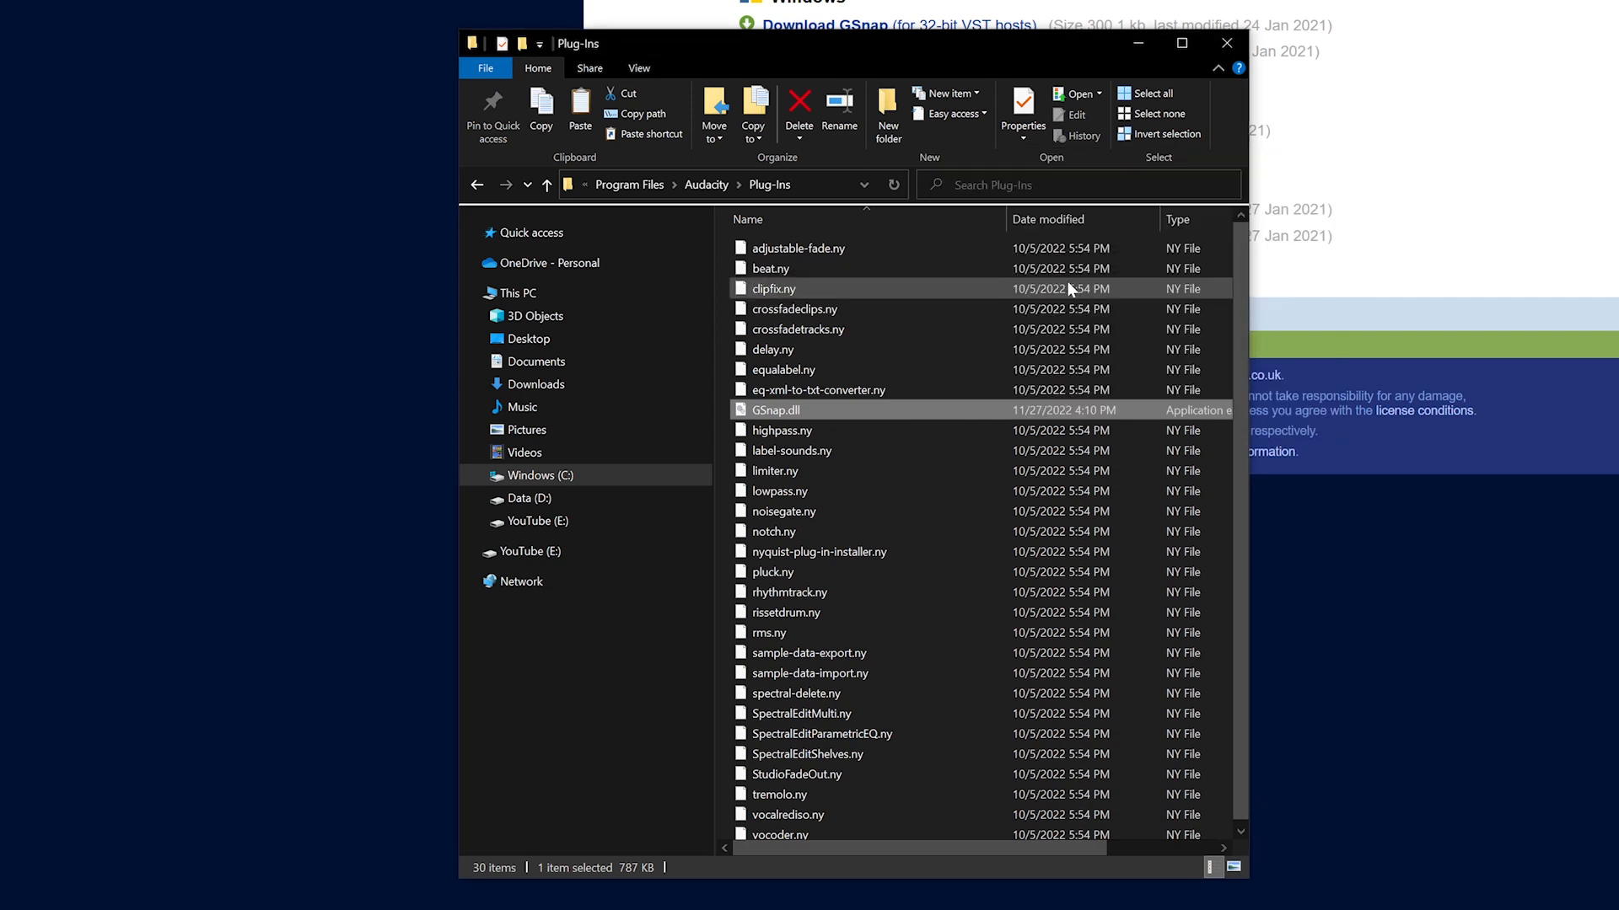
{"action": "left_click", "coordinate": [1129, 49]}
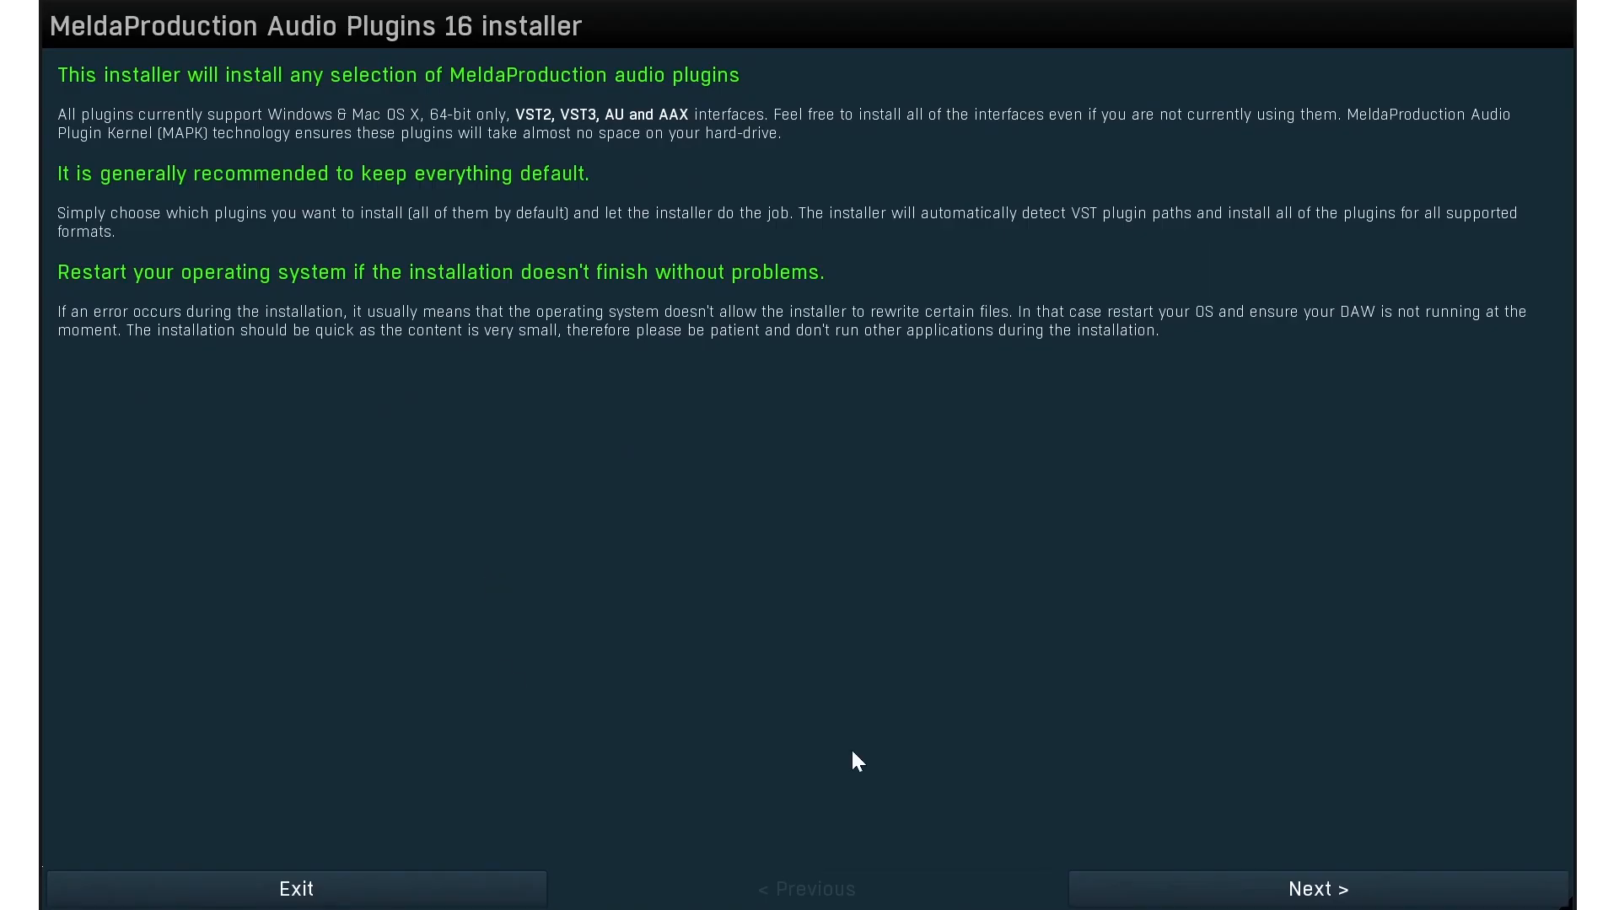
Advance the MeldaProduction Audio Plugins 16 installer to the plugin selection, keeping the VST, VST3, AAX and MSoundFactory components.
{"action": "left_click", "coordinate": [1317, 890]}
{"action": "left_click", "coordinate": [290, 854]}
{"action": "left_click", "coordinate": [1317, 889]}
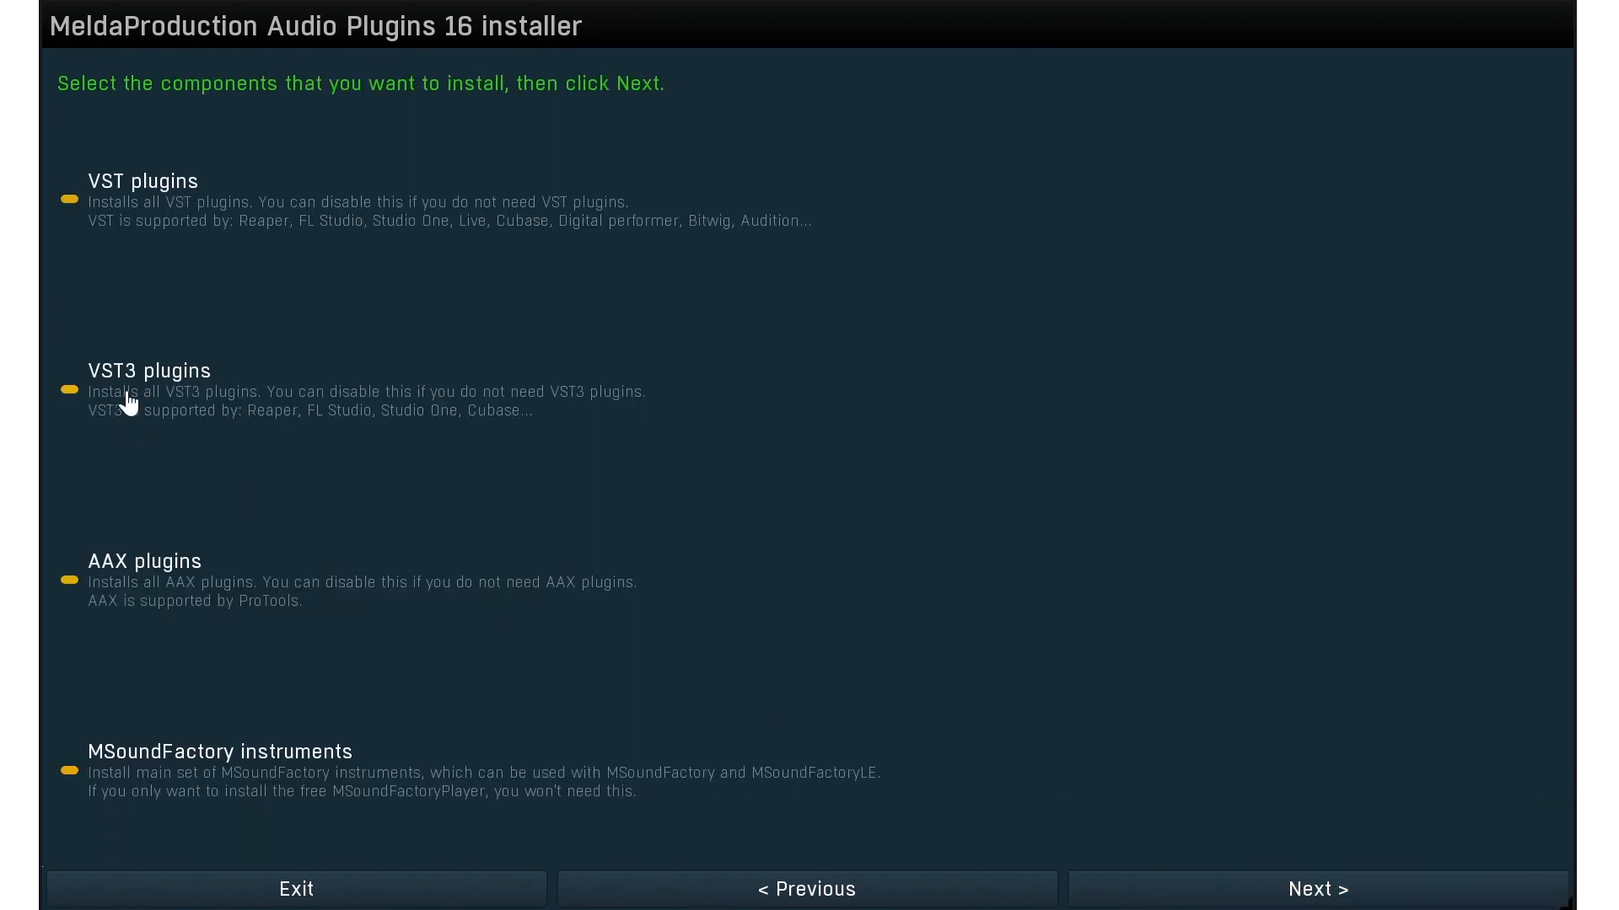
{"action": "left_click", "coordinate": [1287, 895]}
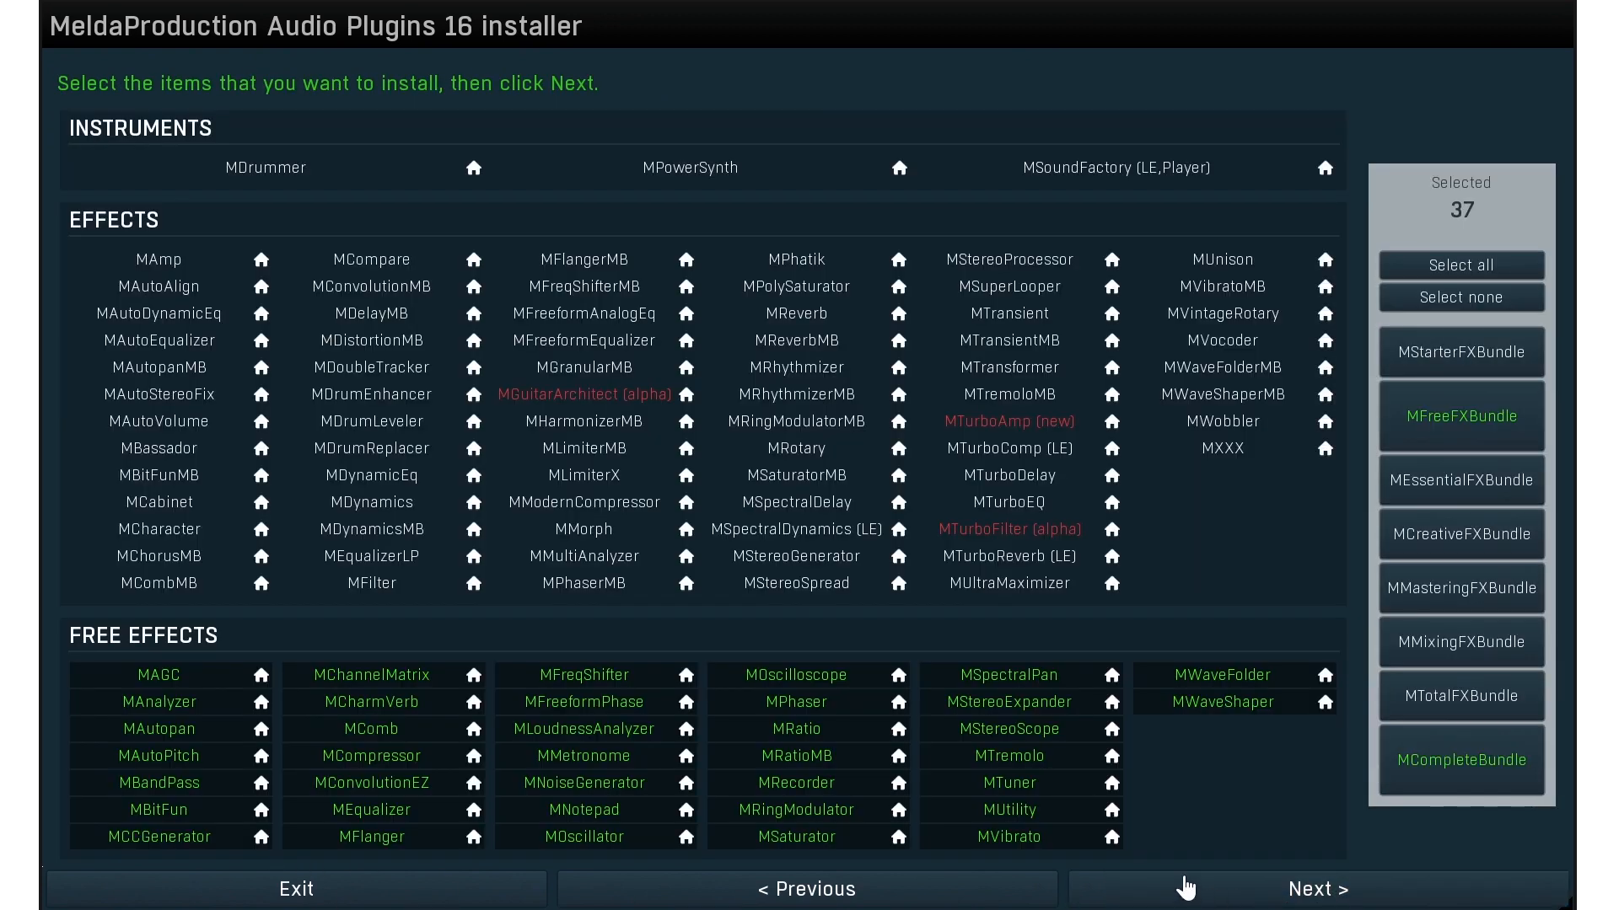
Clear the plugin selection, choose only the MFreeFXBundle plugins and continue the installation.
{"action": "left_click", "coordinate": [1423, 780]}
{"action": "left_click", "coordinate": [1461, 297]}
{"action": "left_click", "coordinate": [588, 846]}
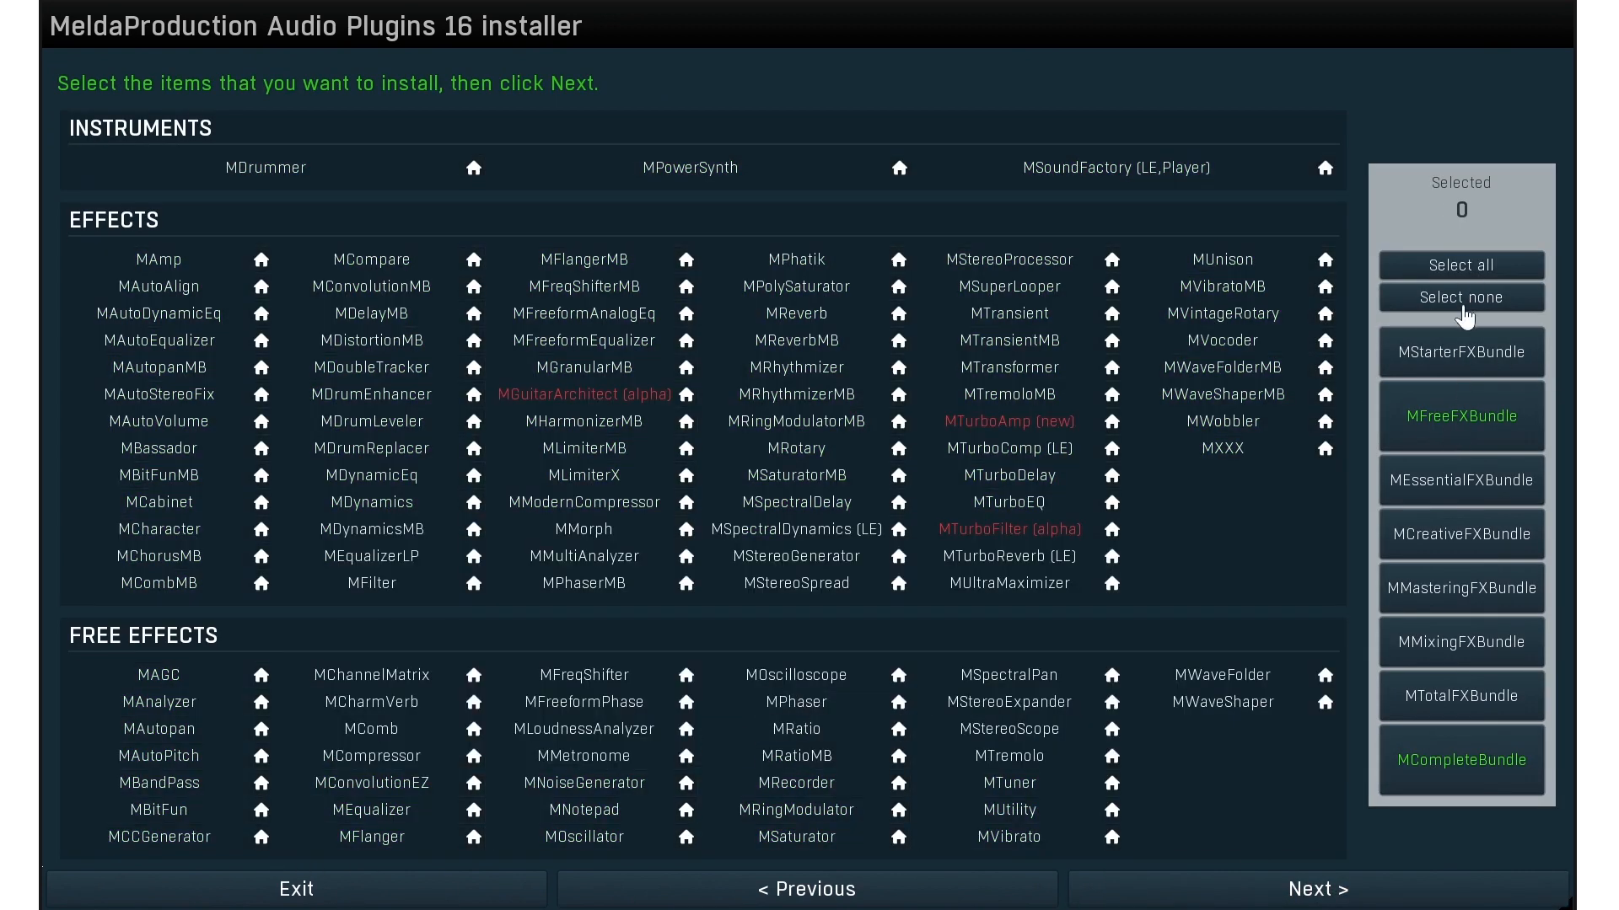
{"action": "left_click", "coordinate": [1474, 430]}
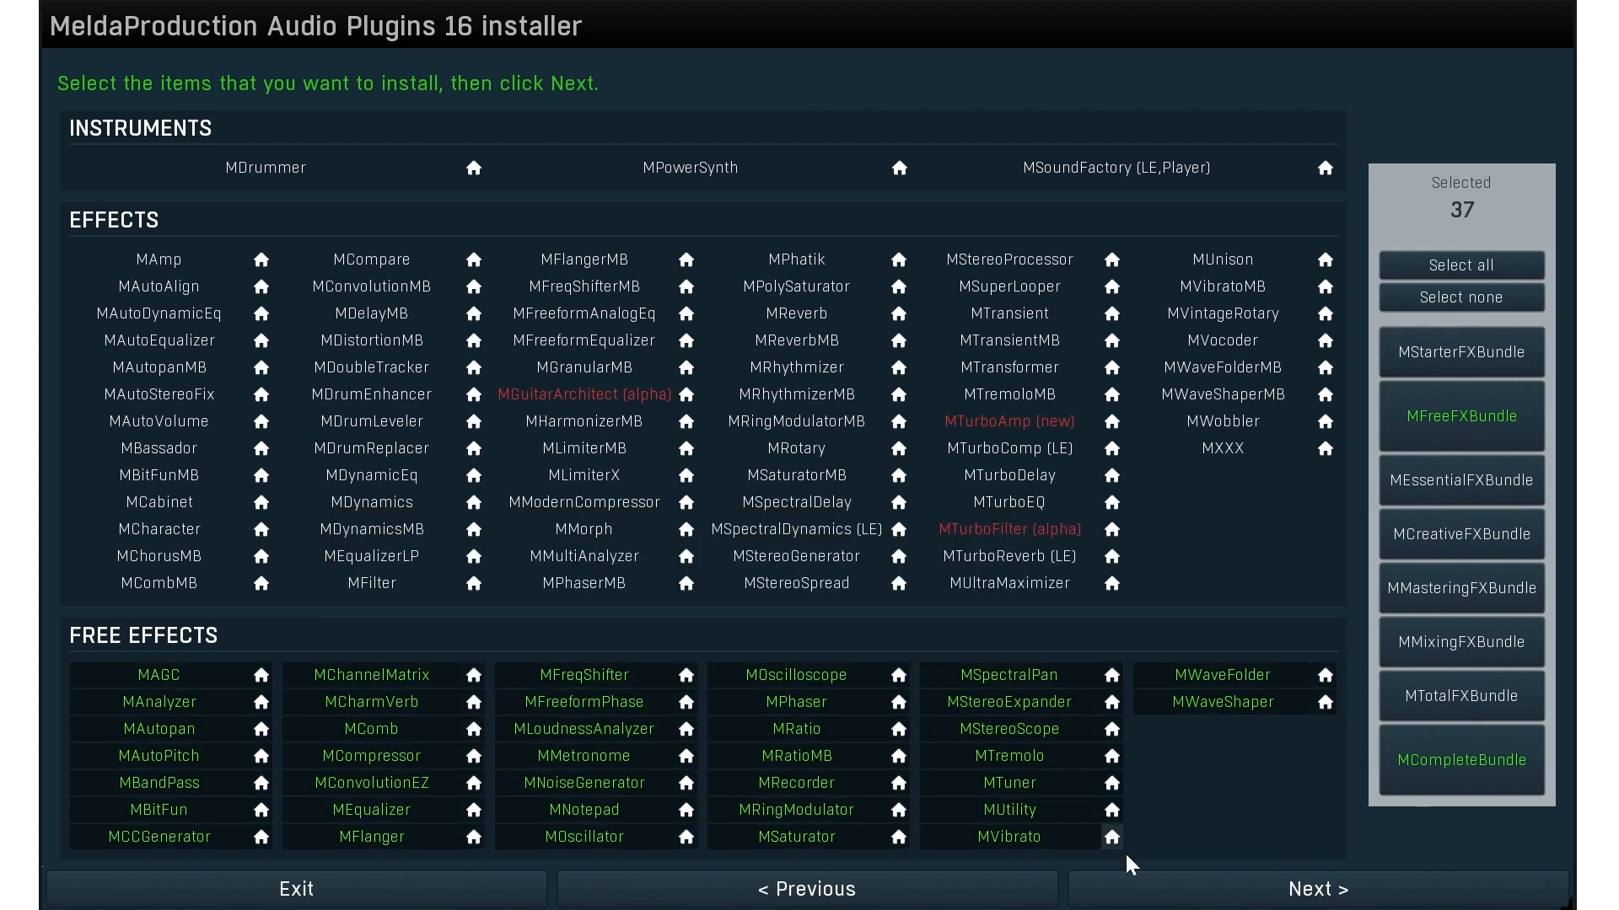
{"action": "left_click", "coordinate": [1214, 888]}
{"action": "left_click", "coordinate": [1207, 889]}
{"action": "left_click", "coordinate": [1195, 894]}
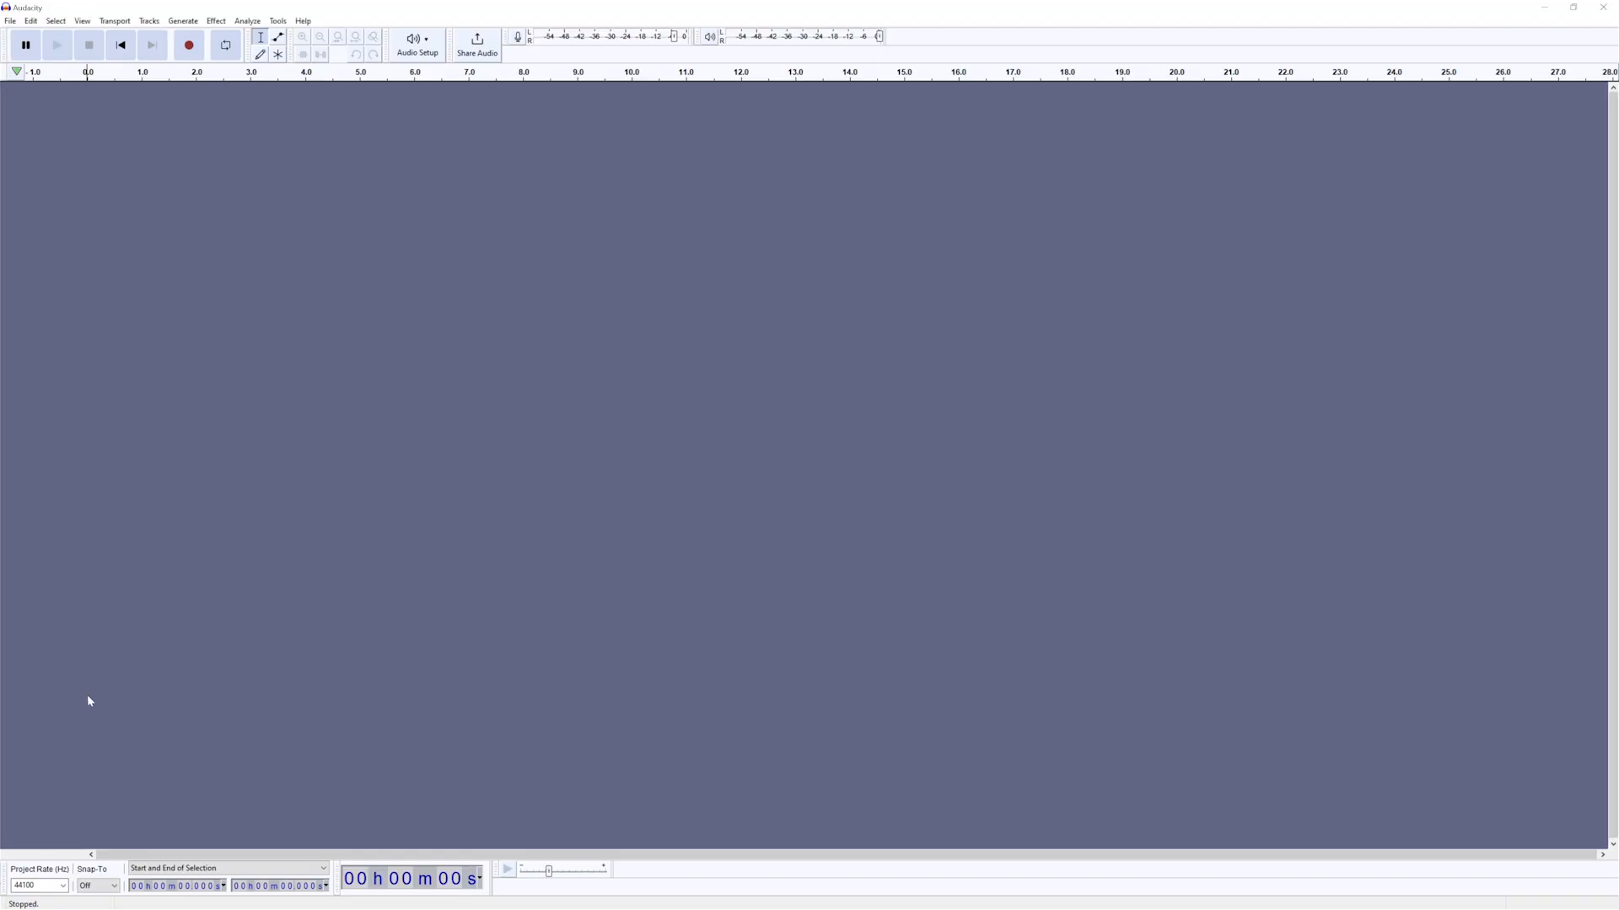
Open Audacity's plugin manager from the effects and rescan for newly installed plugins.
{"action": "left_click", "coordinate": [216, 21]}
{"action": "left_click", "coordinate": [224, 37]}
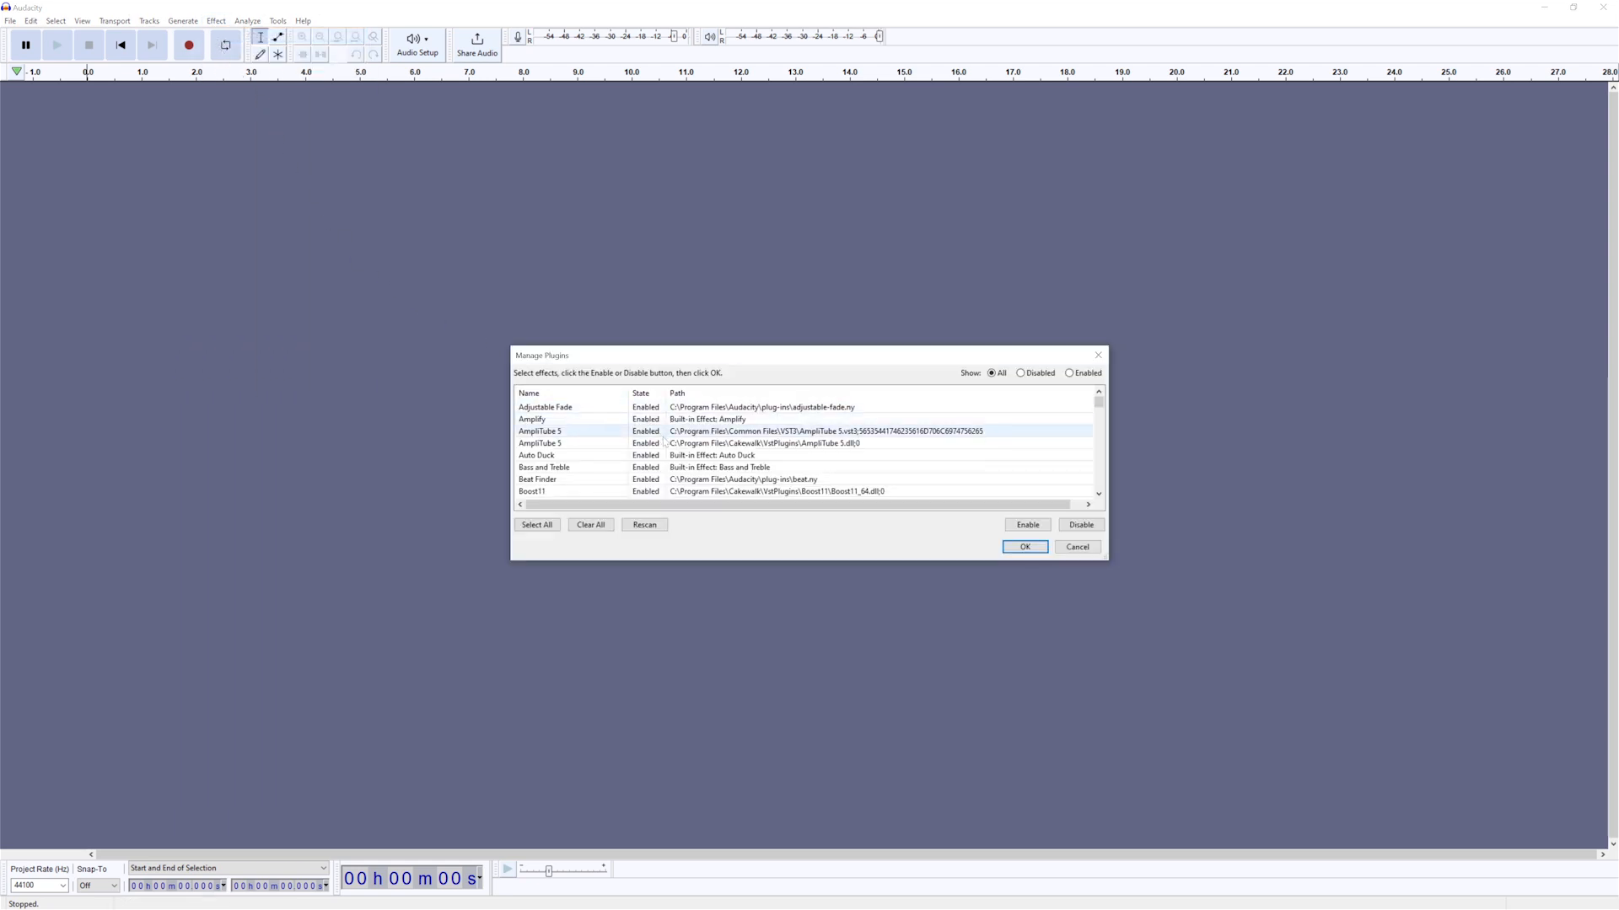
{"action": "left_click", "coordinate": [658, 527]}
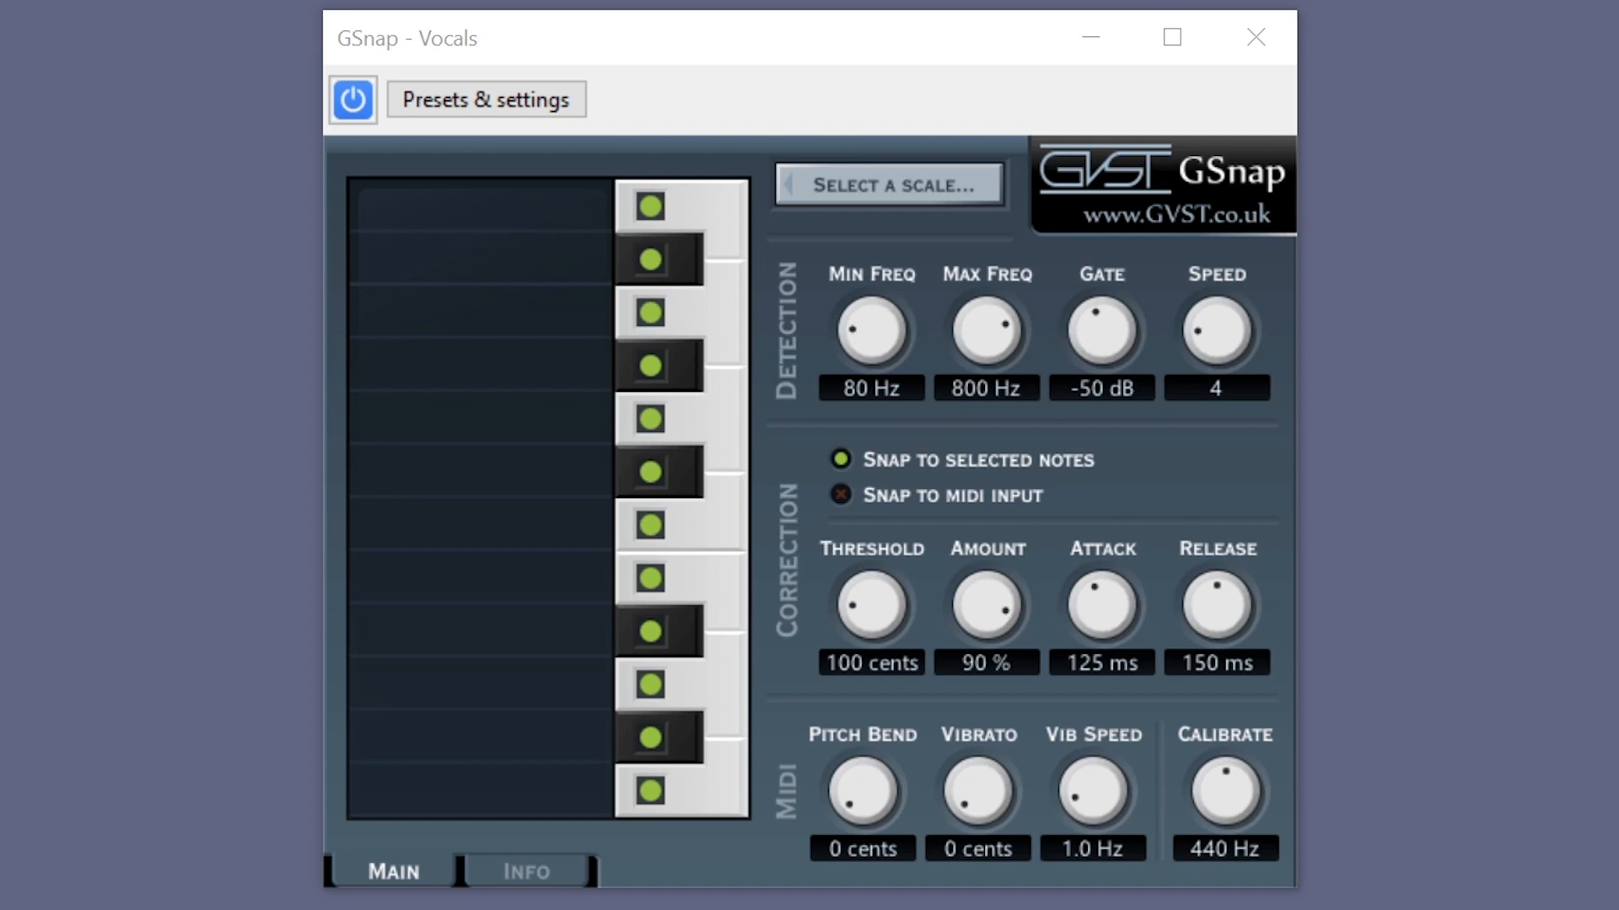
Set GSnap's detection on the Vocals track to 68 Hz minimum, 379 Hz maximum, a -60 dB gate and speed 9.
{"action": "left_click_drag", "start_coordinate": [876, 337], "coordinate": [877, 363]}
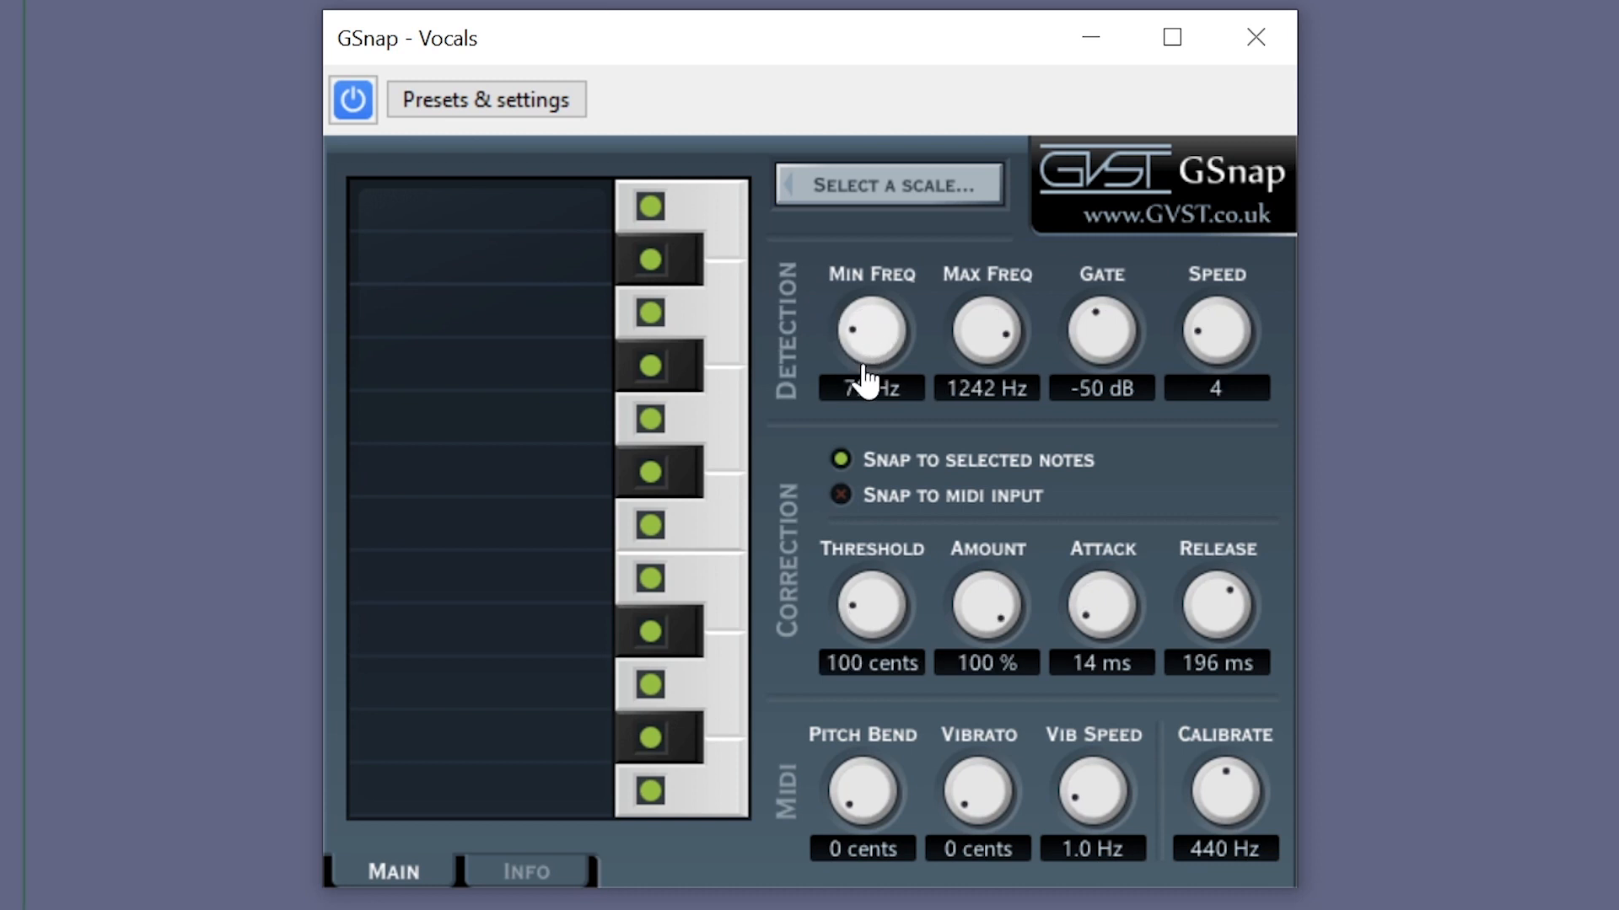
{"action": "mouse_move", "coordinate": [970, 358]}
{"action": "left_mouse_down"}
{"action": "mouse_move", "coordinate": [998, 317]}
{"action": "mouse_move", "coordinate": [988, 381]}
{"action": "left_mouse_up"}
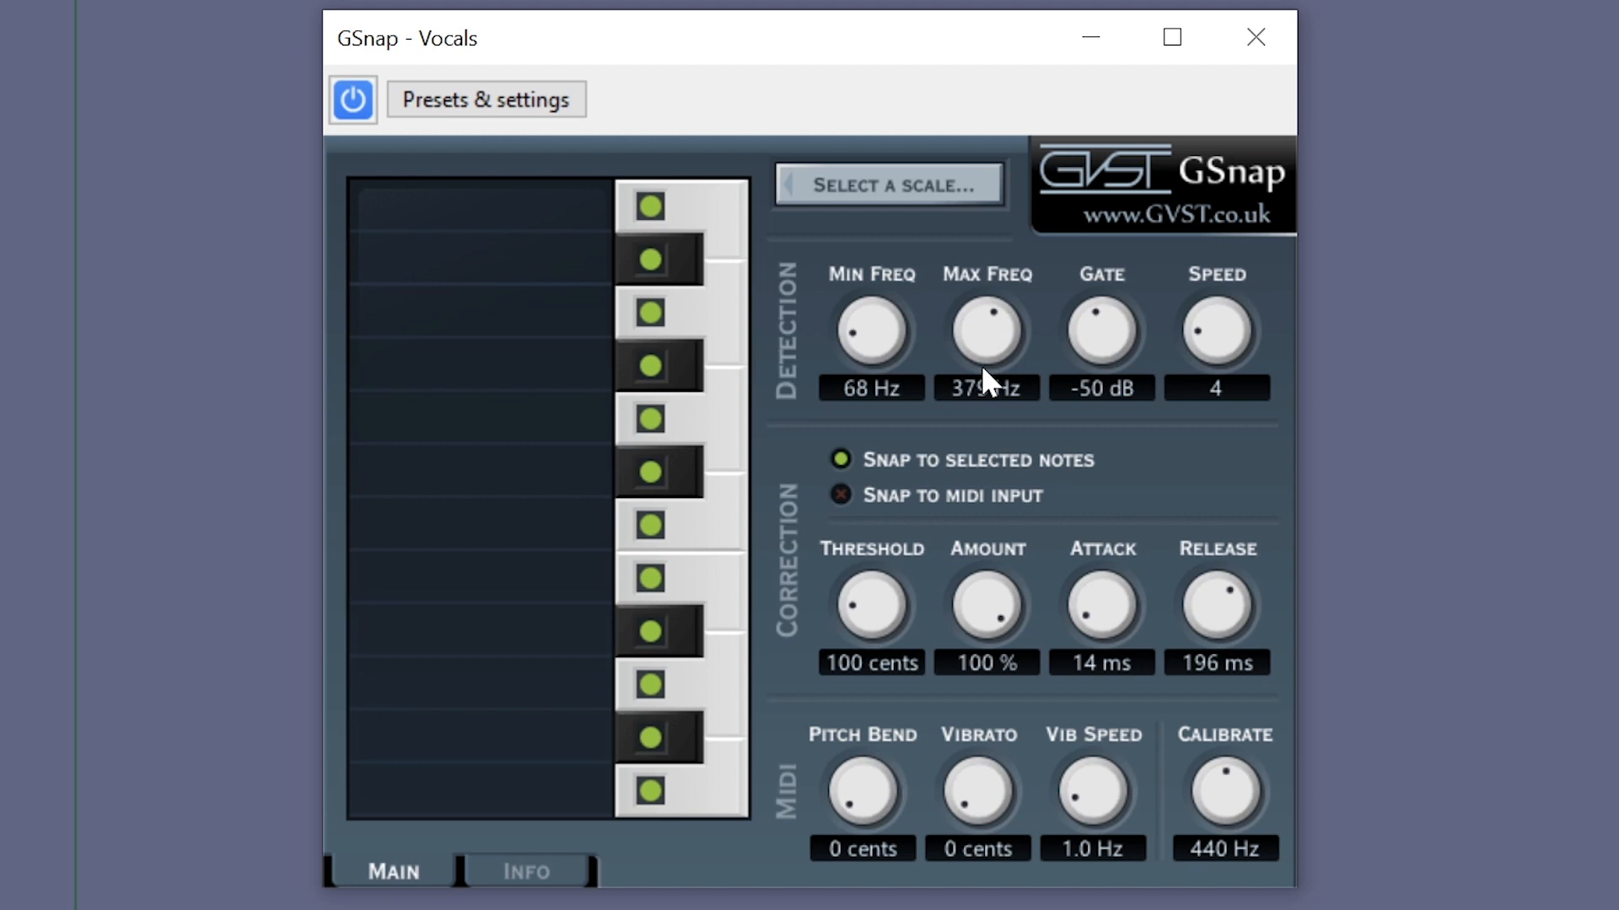
{"action": "mouse_move", "coordinate": [1100, 337]}
{"action": "left_mouse_down"}
{"action": "mouse_move", "coordinate": [1089, 388]}
{"action": "mouse_move", "coordinate": [1104, 333]}
{"action": "left_mouse_up"}
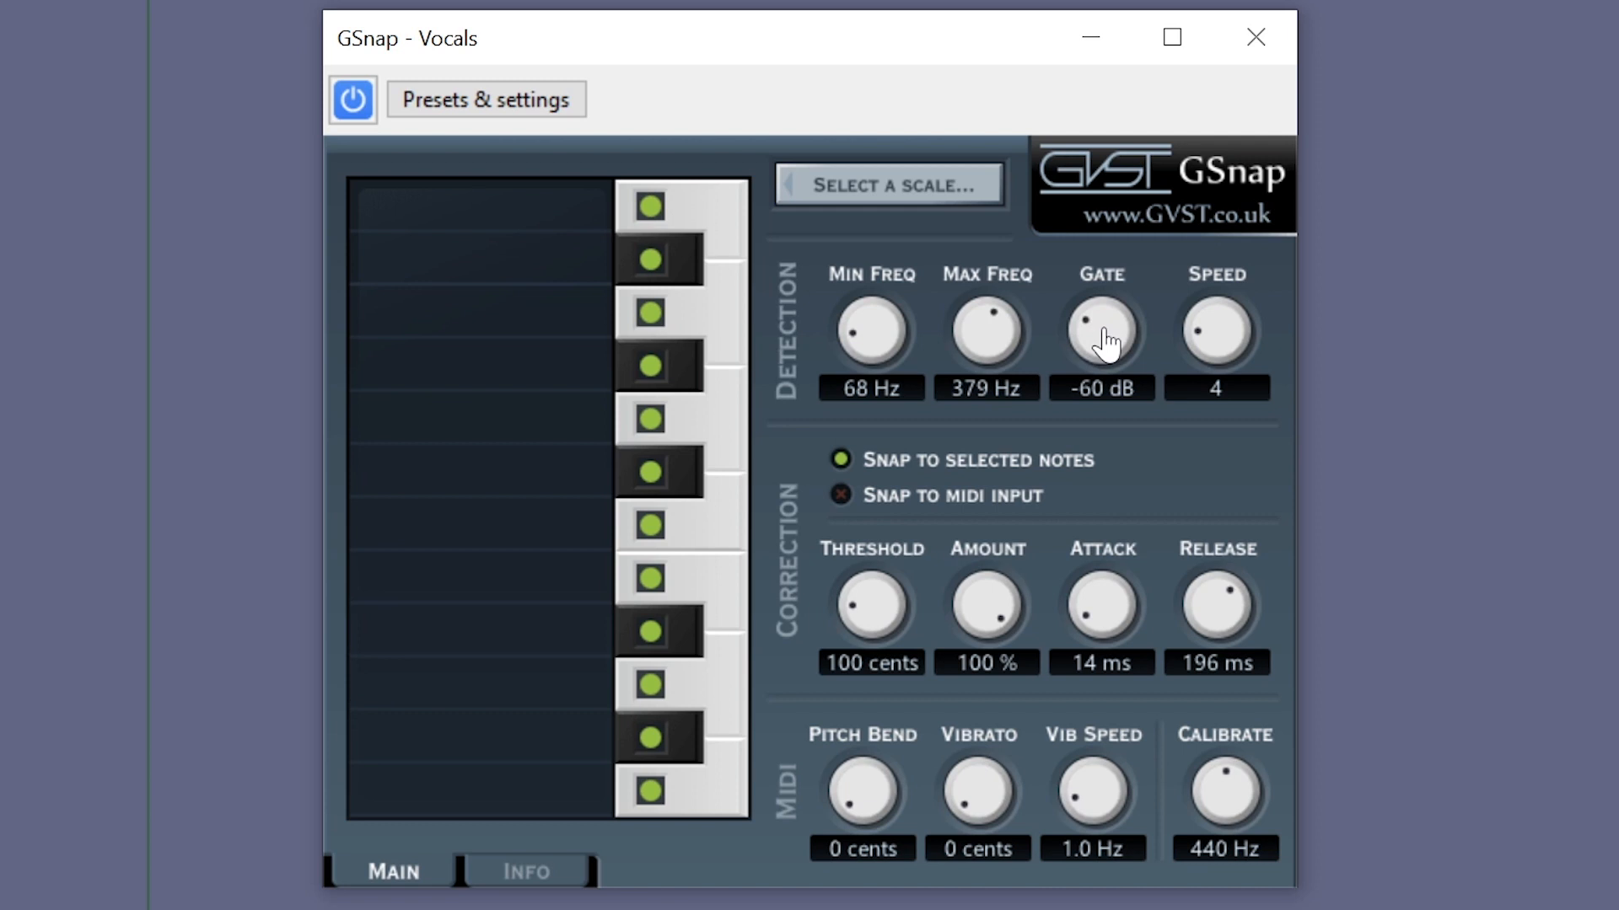
{"action": "left_click_drag", "start_coordinate": [1201, 342], "coordinate": [1219, 302]}
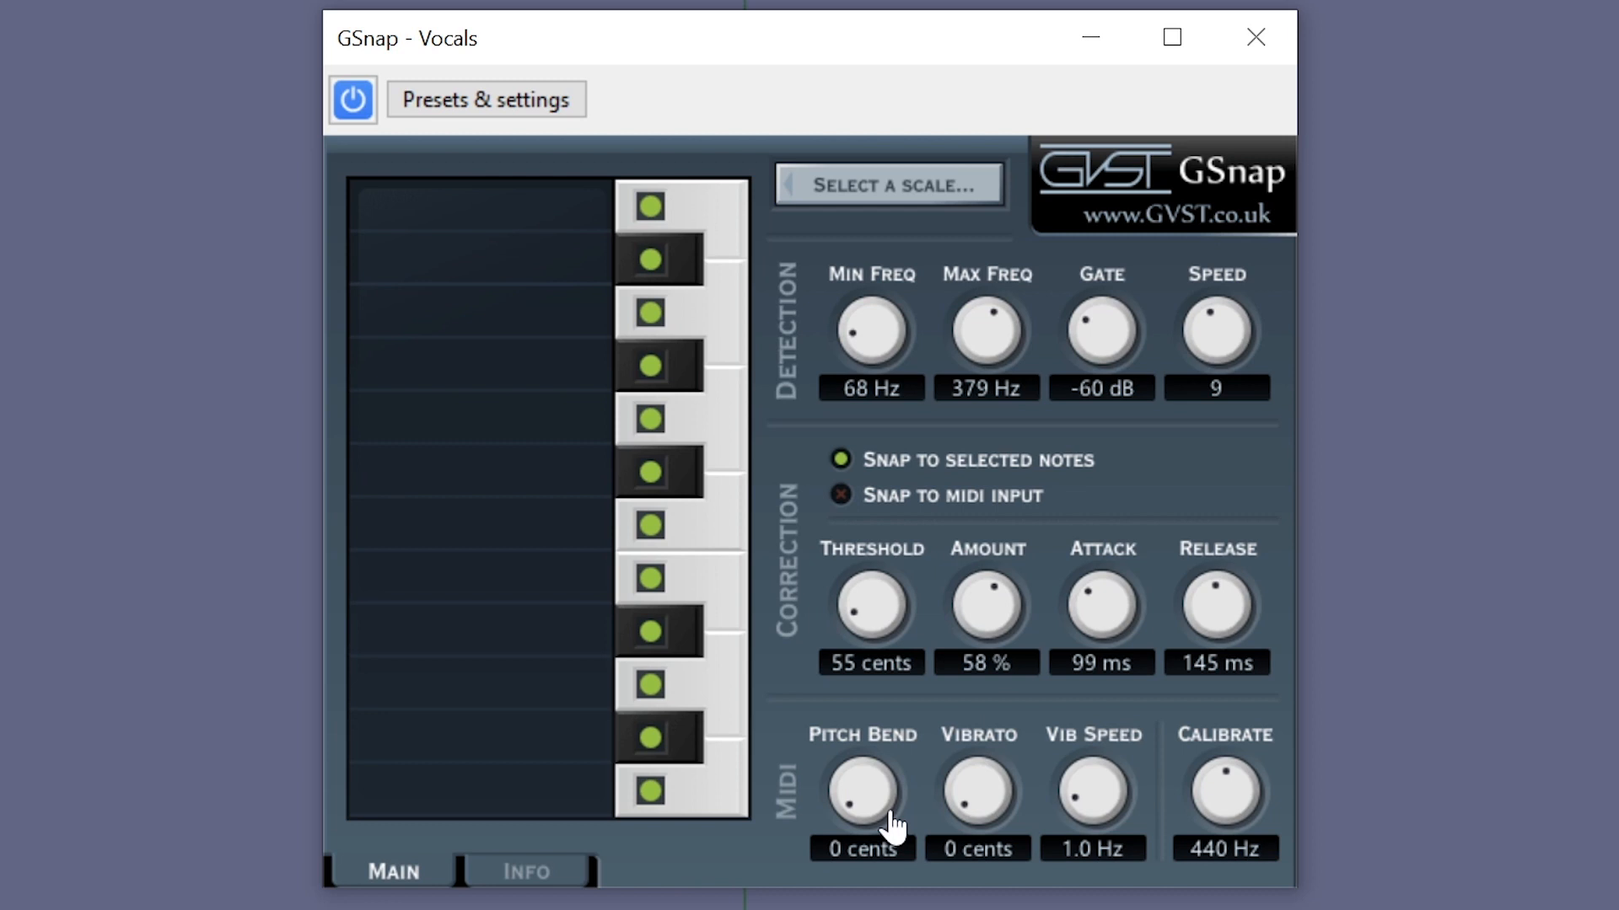
Set GSnap's correction threshold to 55 cents, lower the amount and release, and raise the attack.
{"action": "left_click_drag", "start_coordinate": [857, 614], "coordinate": [880, 652]}
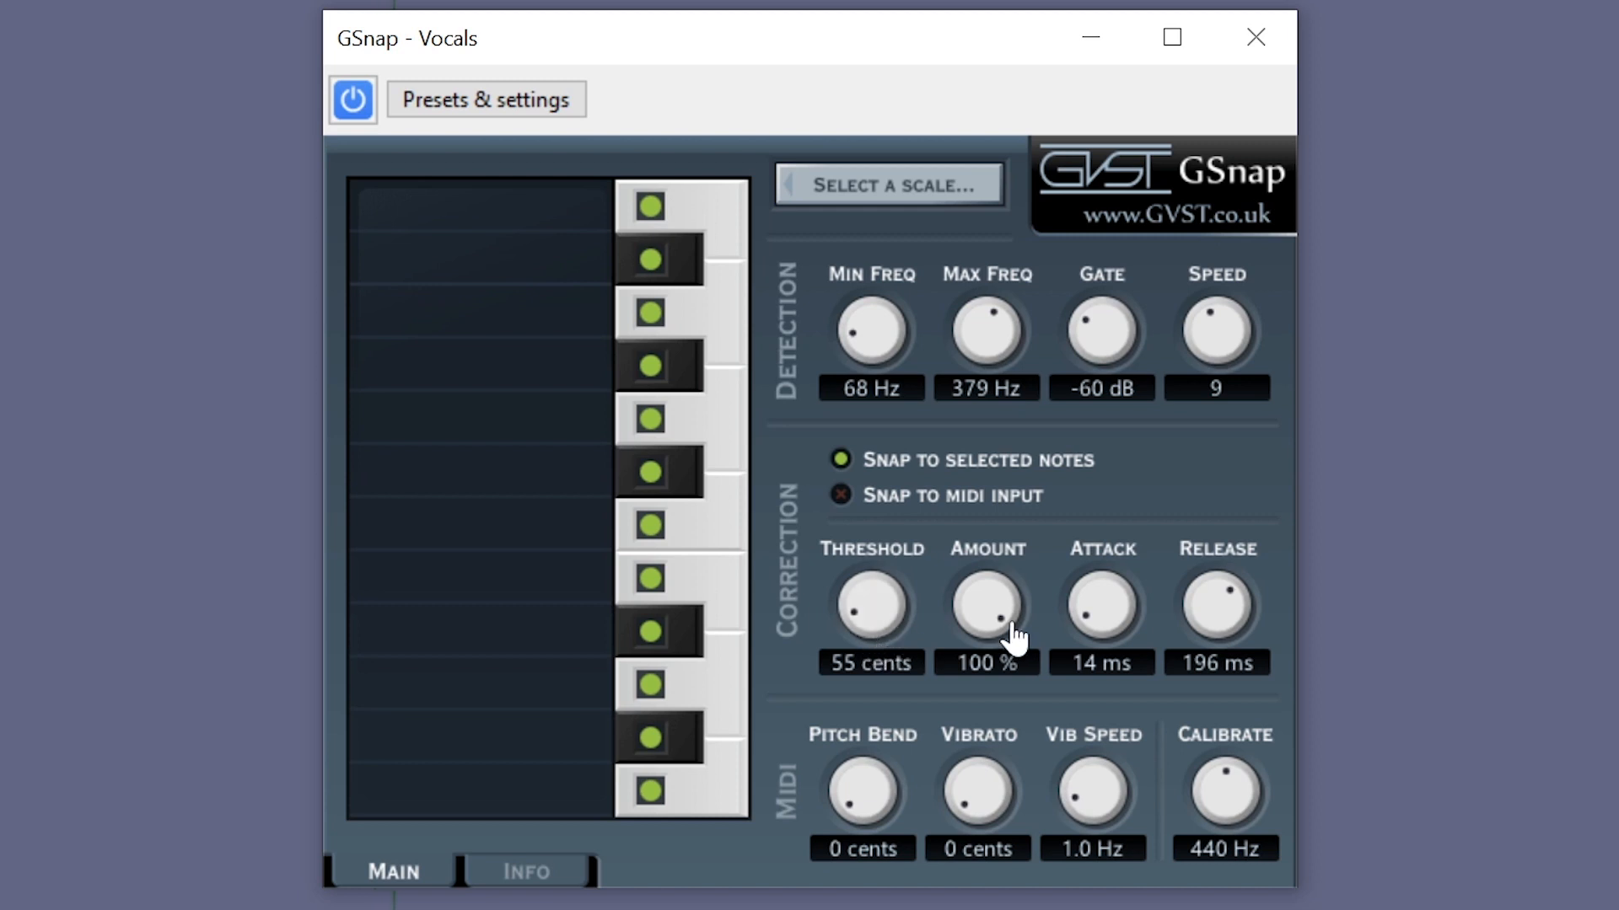
{"action": "left_click_drag", "start_coordinate": [1011, 643], "coordinate": [955, 685]}
{"action": "mouse_move", "coordinate": [1076, 614]}
{"action": "left_mouse_down"}
{"action": "mouse_move", "coordinate": [1102, 567]}
{"action": "mouse_move", "coordinate": [1091, 590]}
{"action": "left_mouse_up"}
{"action": "left_click_drag", "start_coordinate": [1188, 614], "coordinate": [1208, 644]}
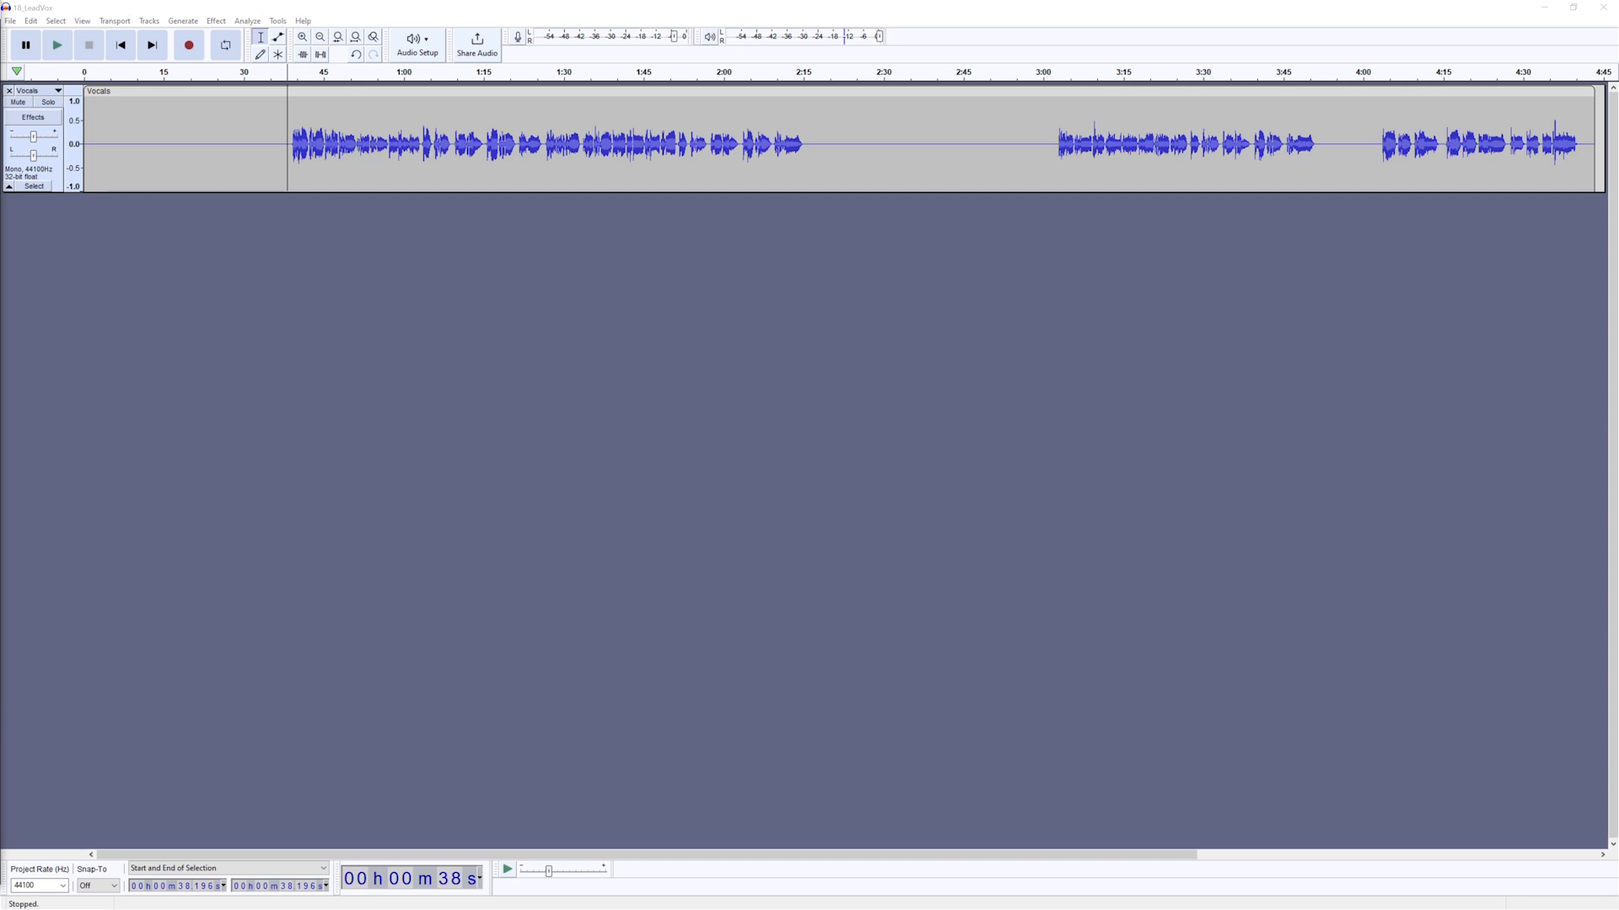
Add MeldaProduction's MAutoPitch as a realtime effect on the Vocals track and open its settings.
{"action": "left_click", "coordinate": [34, 117]}
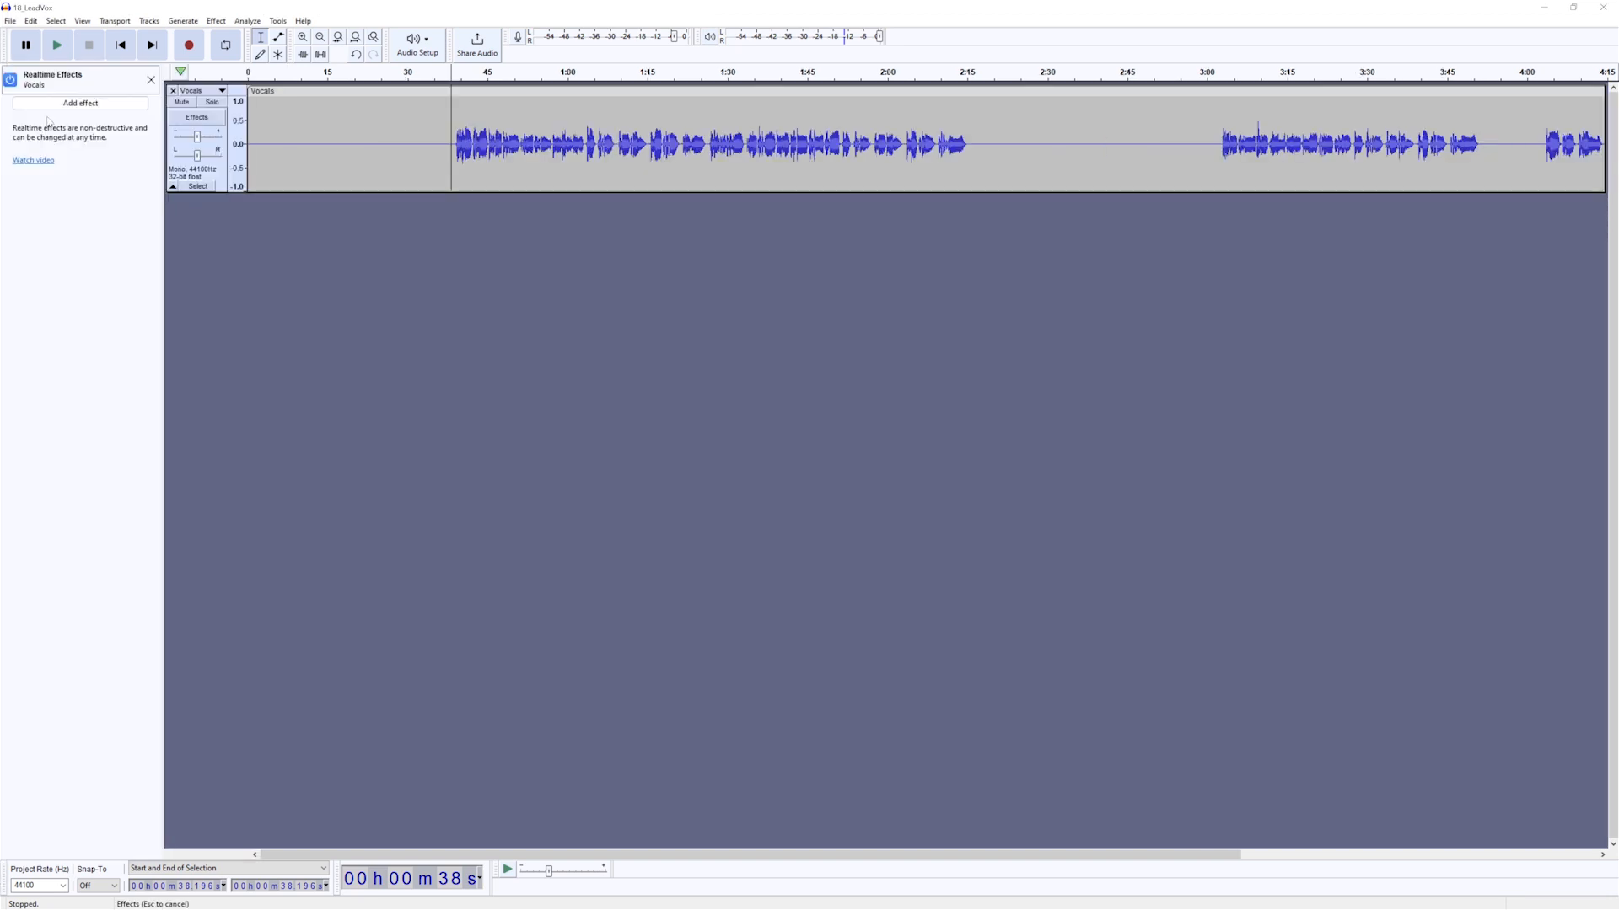
{"action": "left_click", "coordinate": [52, 103]}
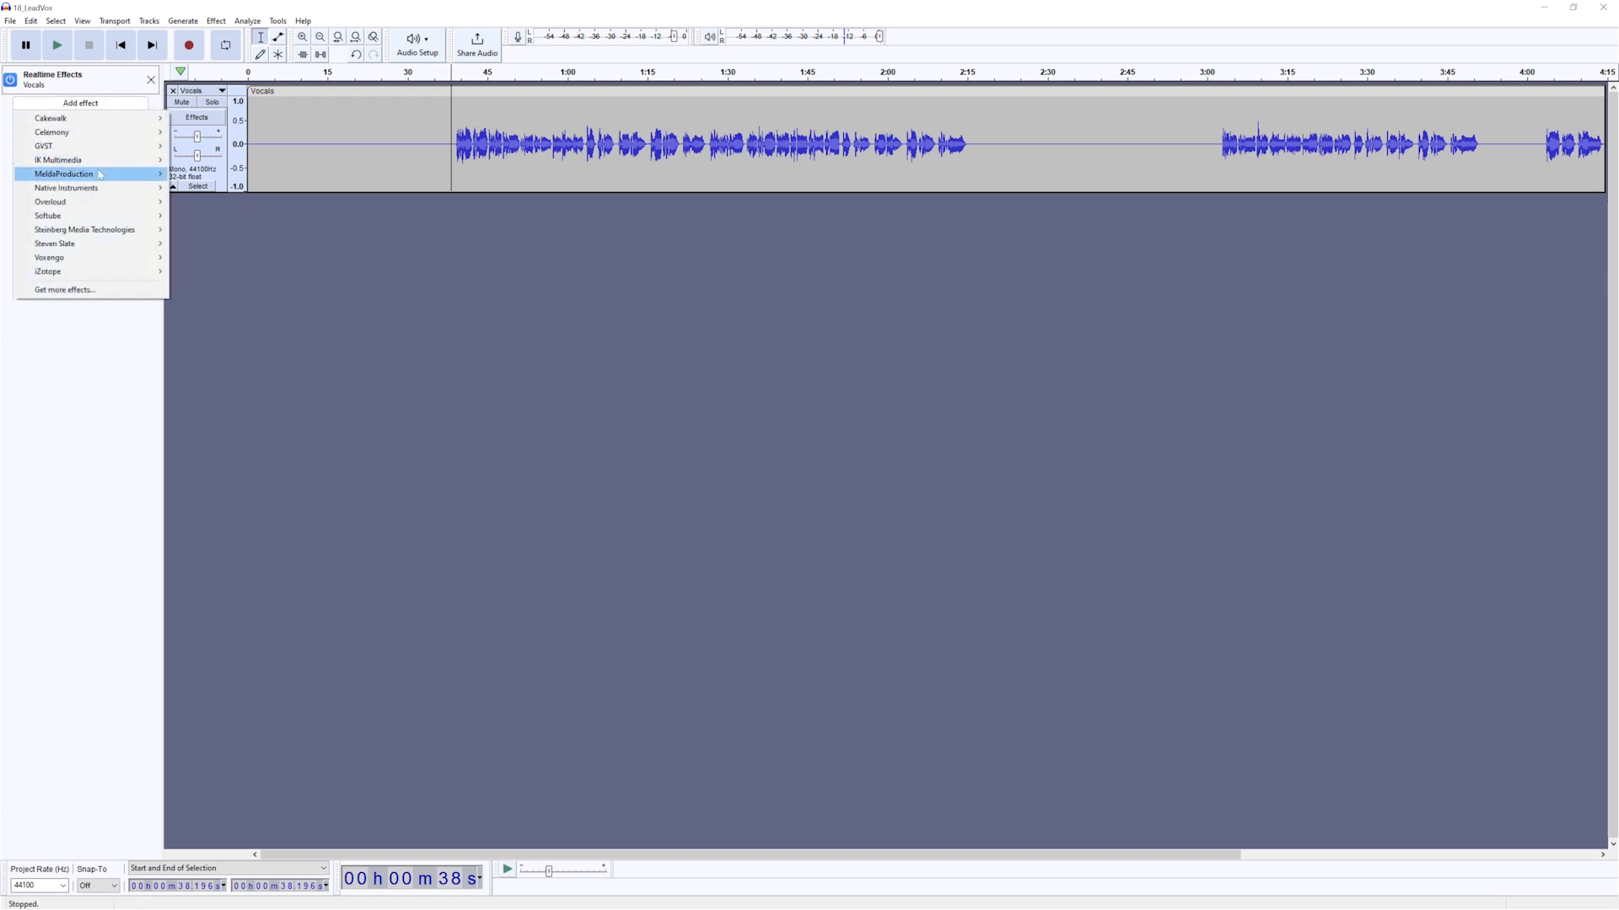
{"action": "mouse_move", "coordinate": [100, 174]}
{"action": "left_click", "coordinate": [235, 204]}
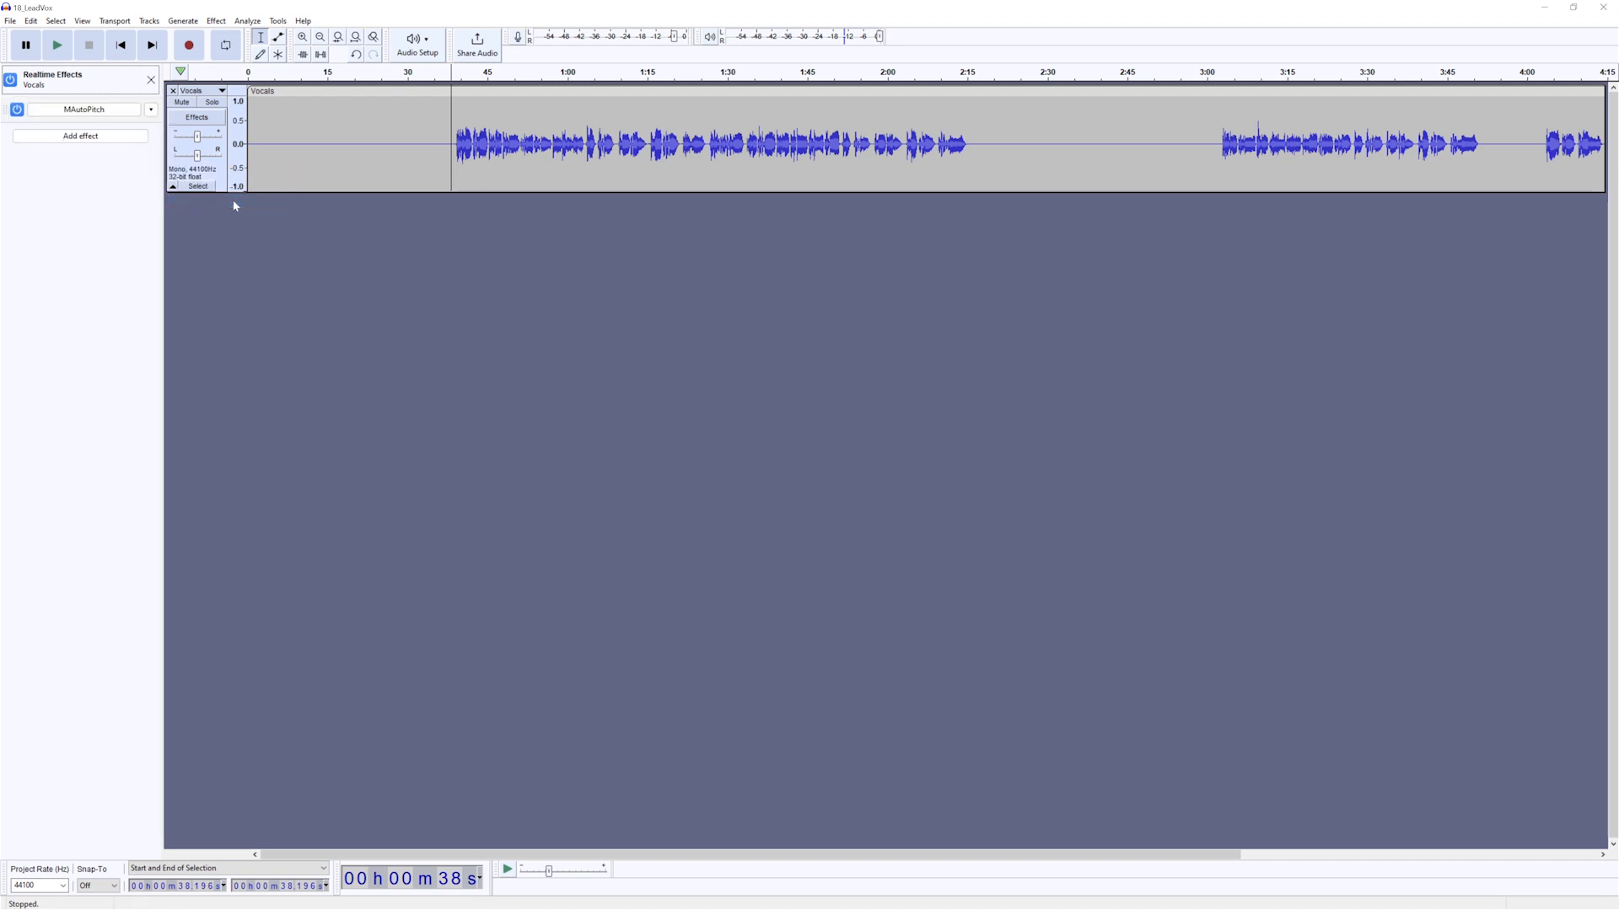
{"action": "left_click", "coordinate": [115, 112]}
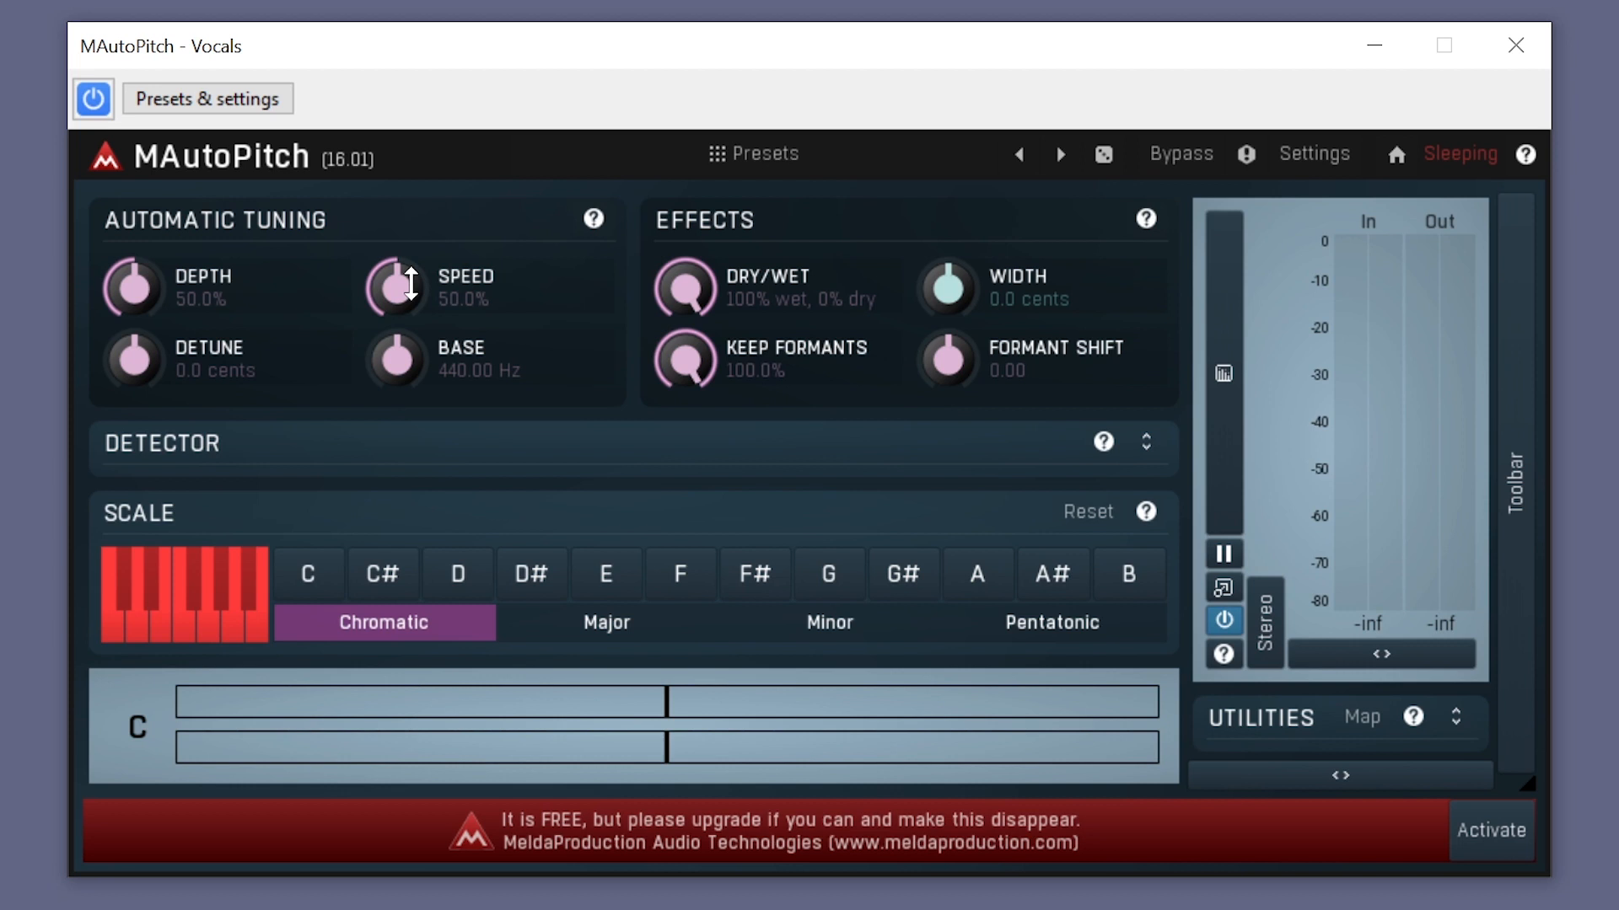
Set MAutoPitch's automatic tuning speed to 100% and raise the depth.
{"action": "left_click_drag", "start_coordinate": [410, 283], "coordinate": [411, 251]}
{"action": "left_click_drag", "start_coordinate": [411, 251], "coordinate": [410, 228]}
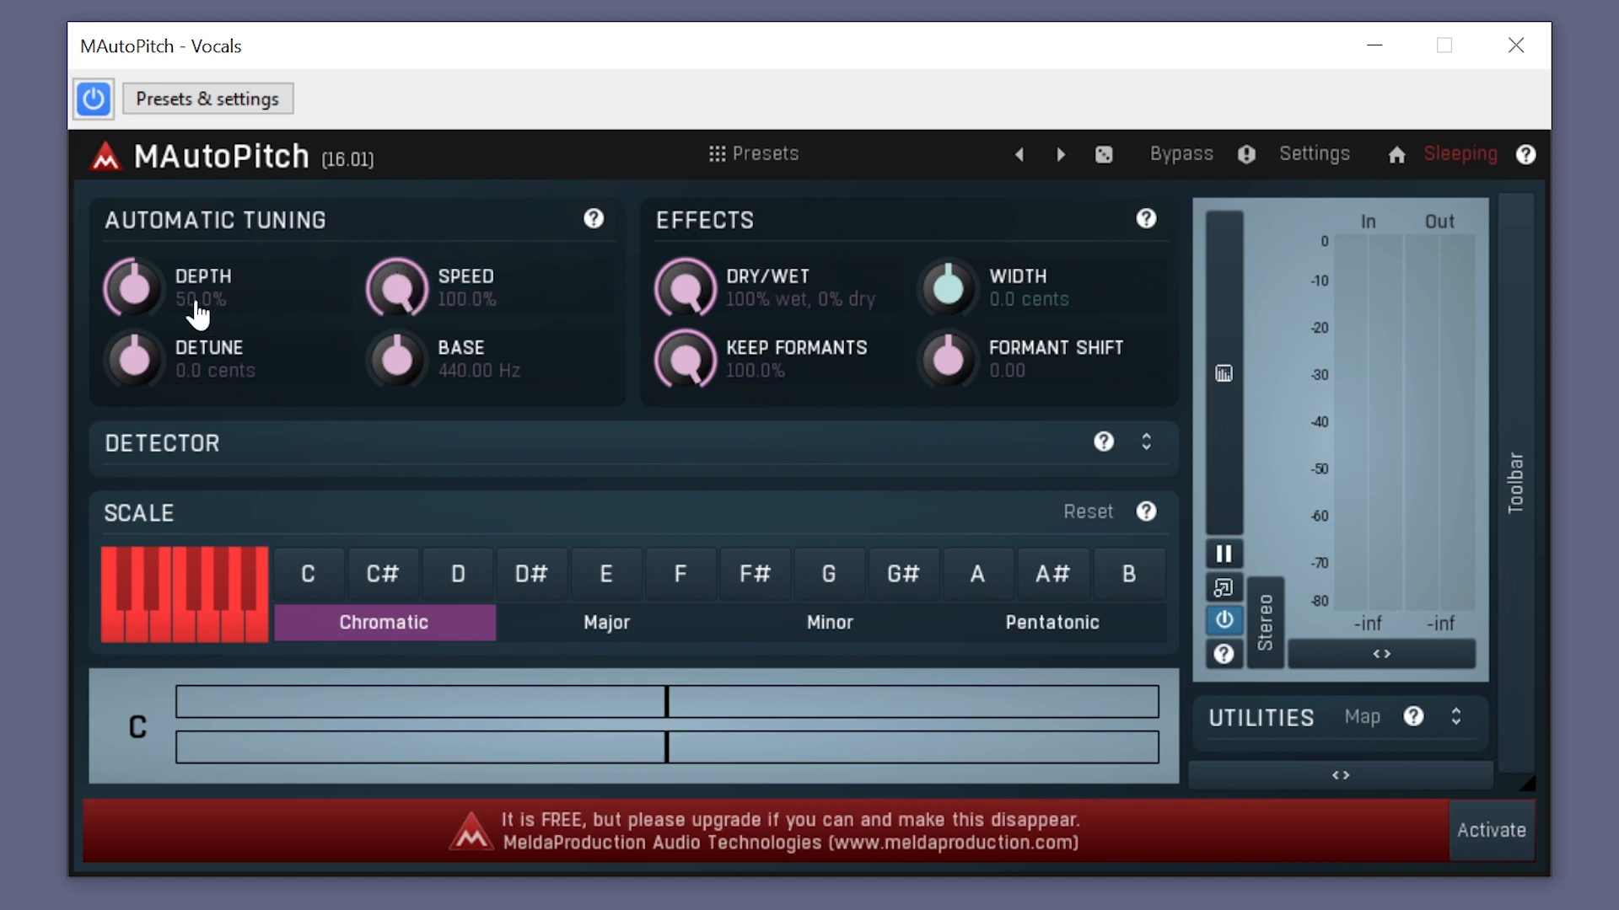
{"action": "left_click_drag", "start_coordinate": [162, 245], "coordinate": [162, 194]}
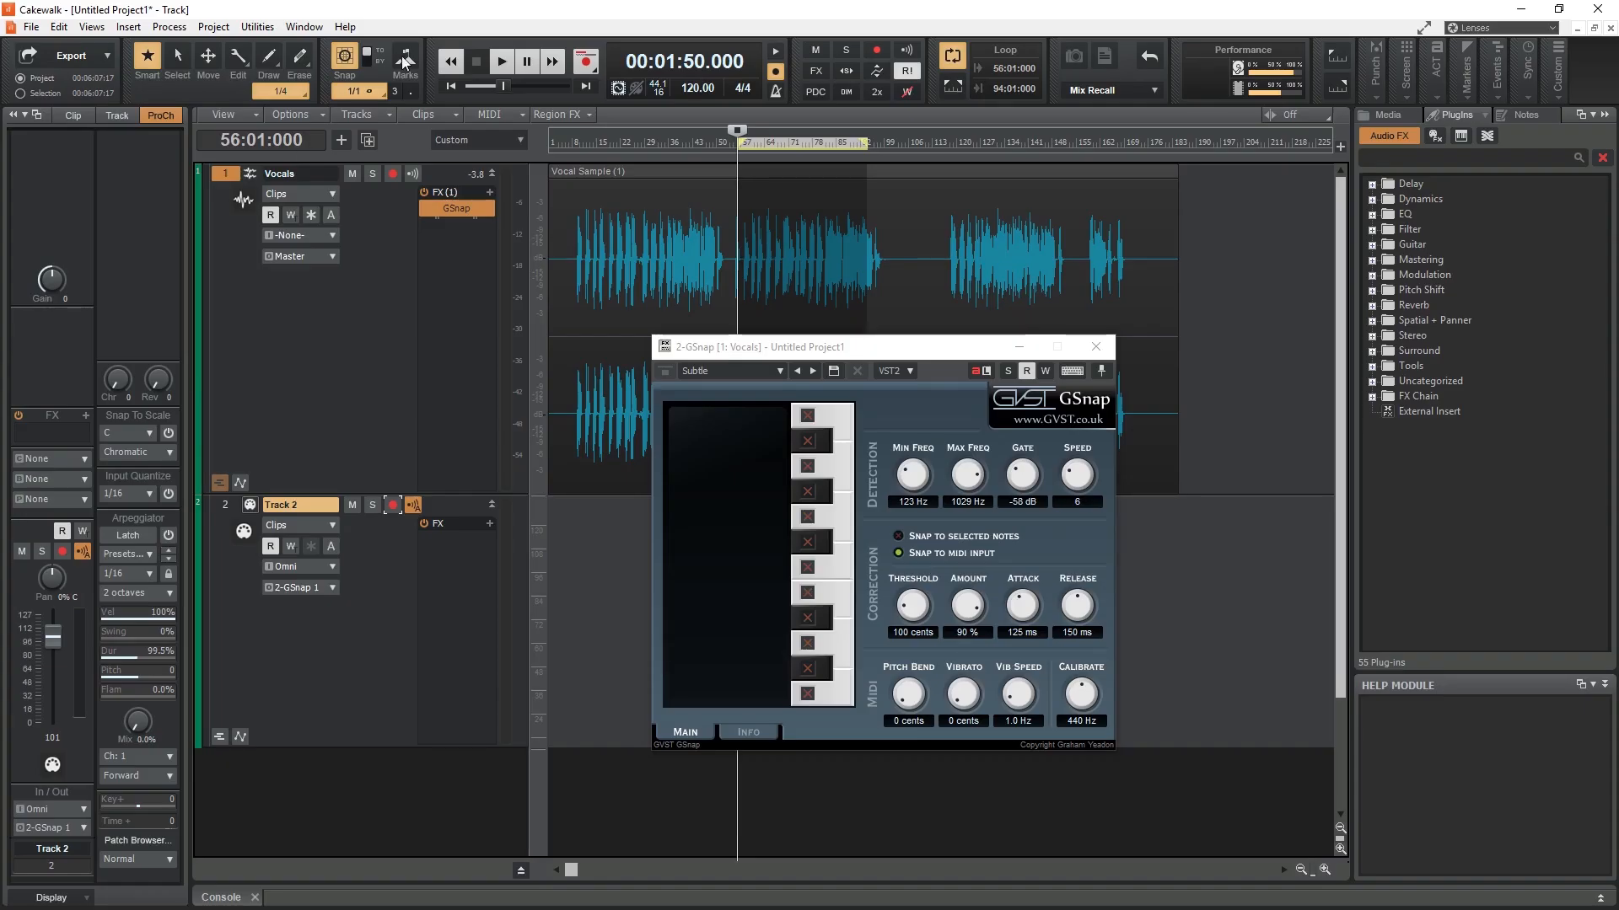
In Cakewalk, play the vocals through GSnap with snapping to MIDI input and stop the playback.
{"action": "left_click", "coordinate": [500, 62]}
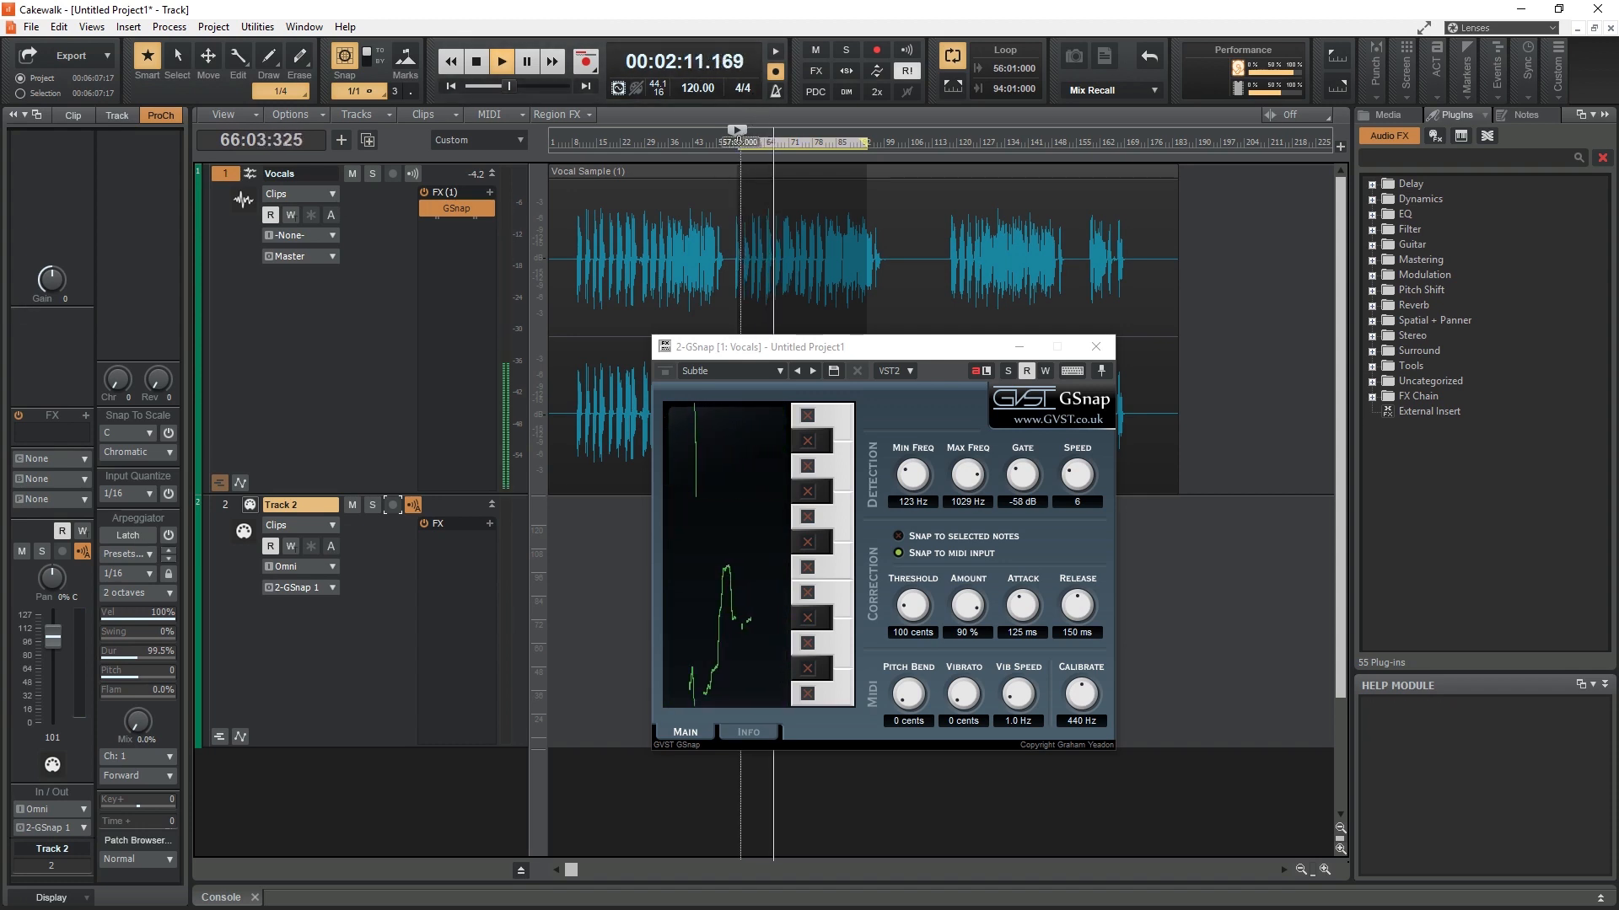
{"action": "left_click", "coordinate": [451, 86]}
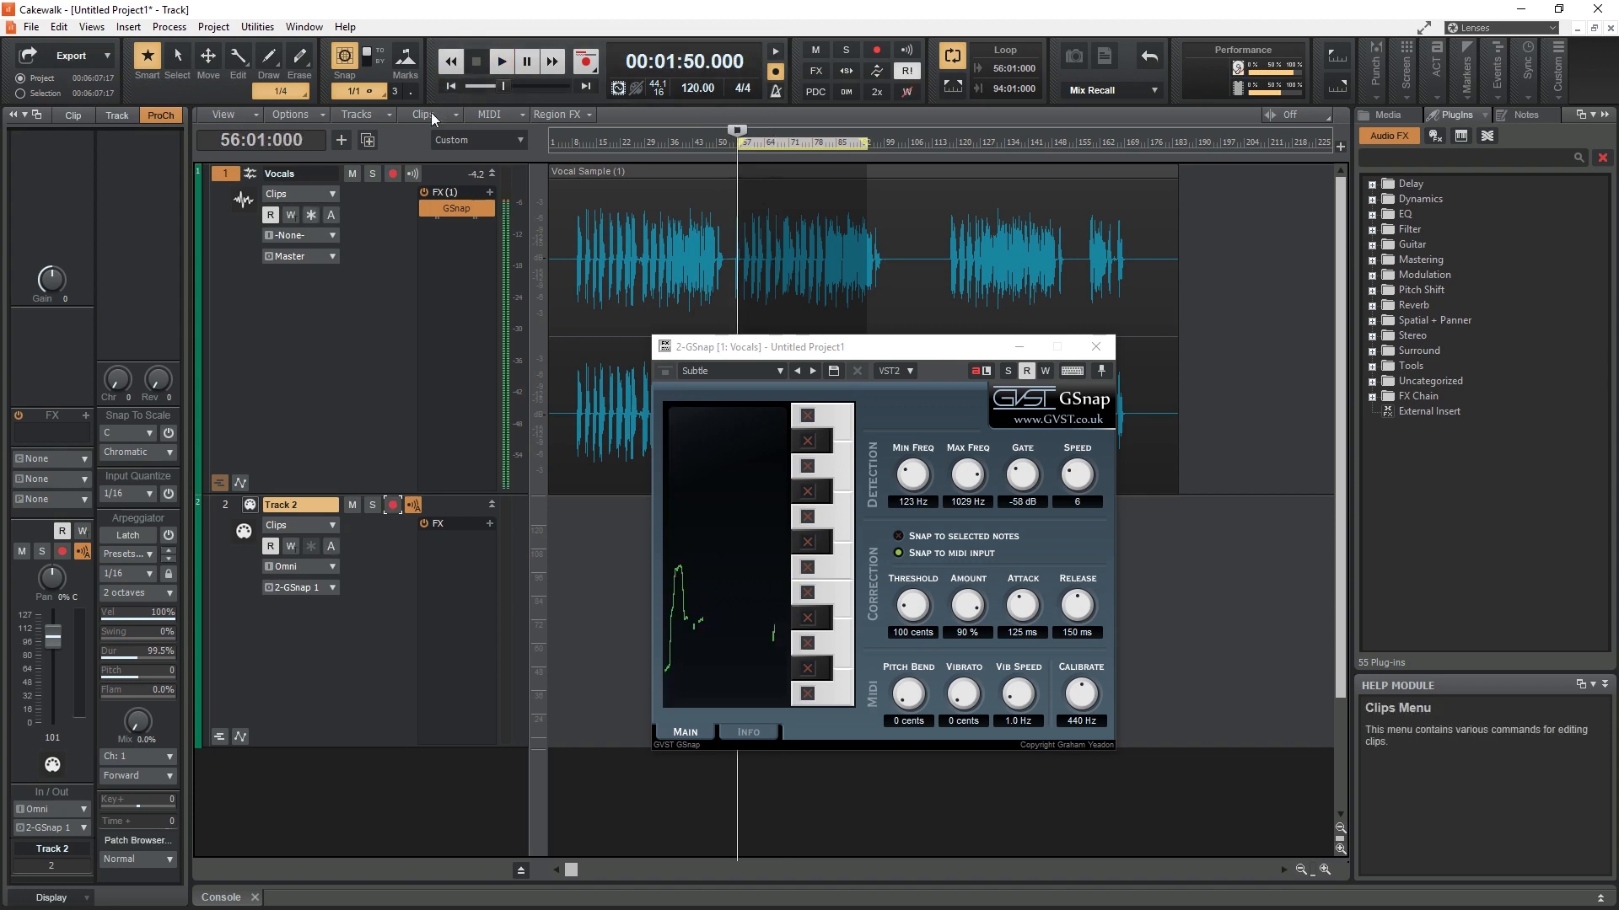